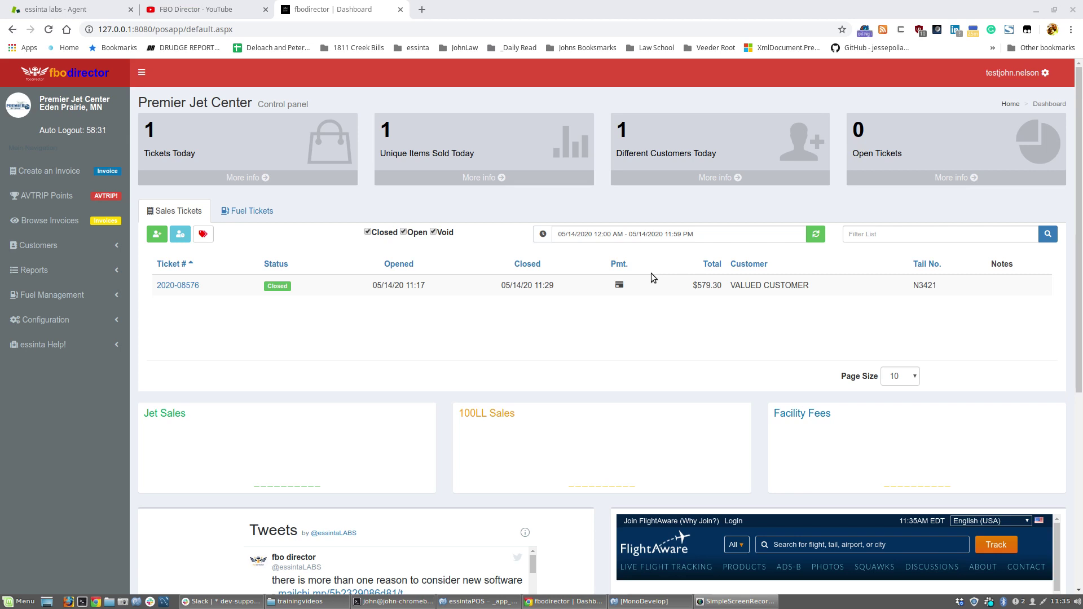
# Open a new blank invoice dated 05/14/2020 from the dashboard's Create an Invoice link.
pyautogui.click(66, 172)
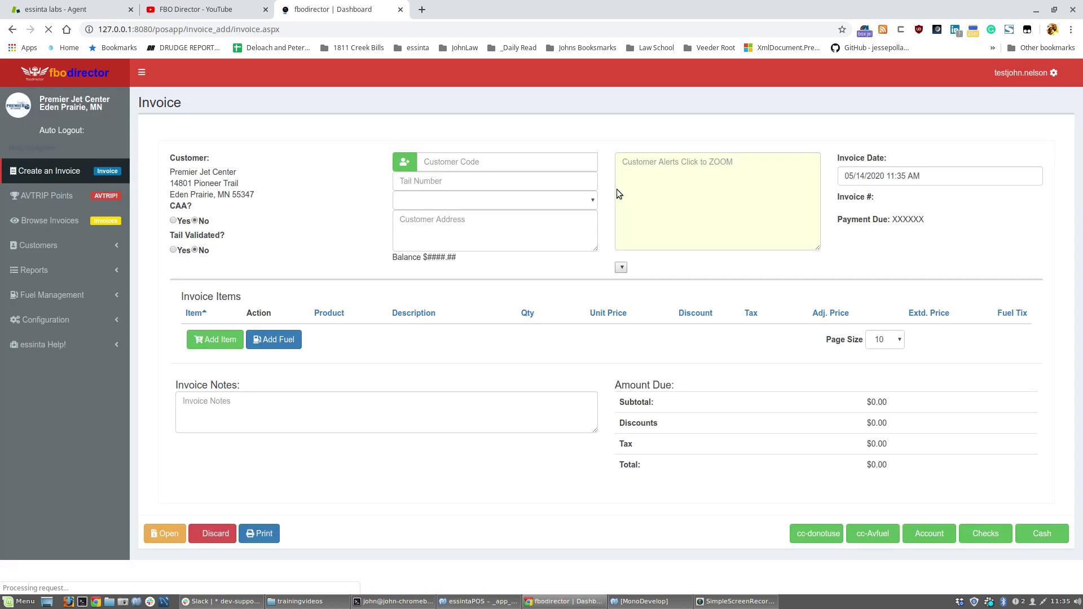
# Search the customer code 'val' and pick VALUED CUSTOMER for the invoice.
pyautogui.click(522, 161)
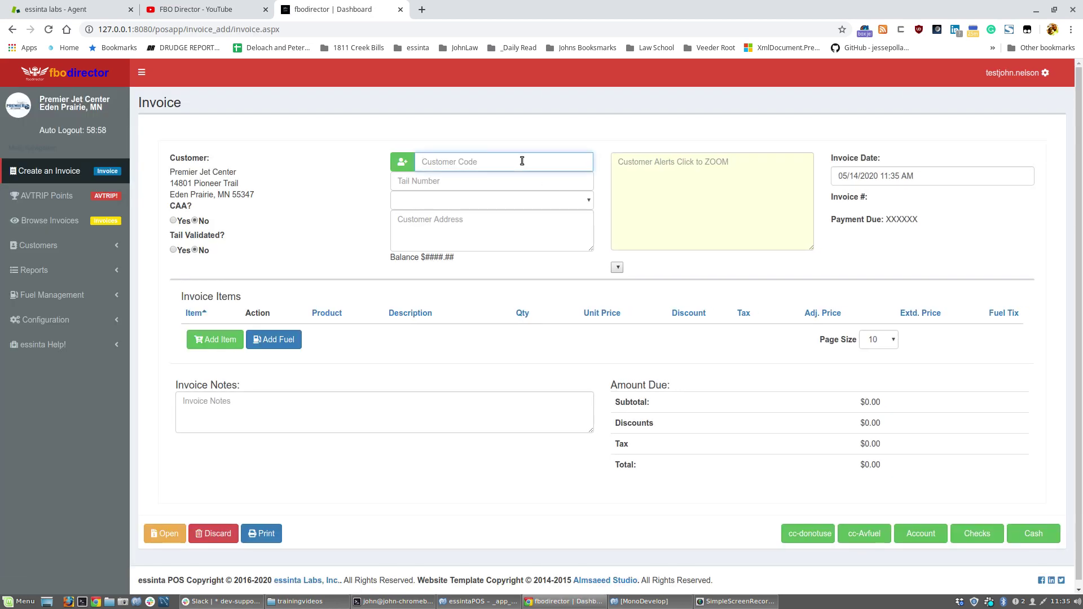
pyautogui.write('valued')
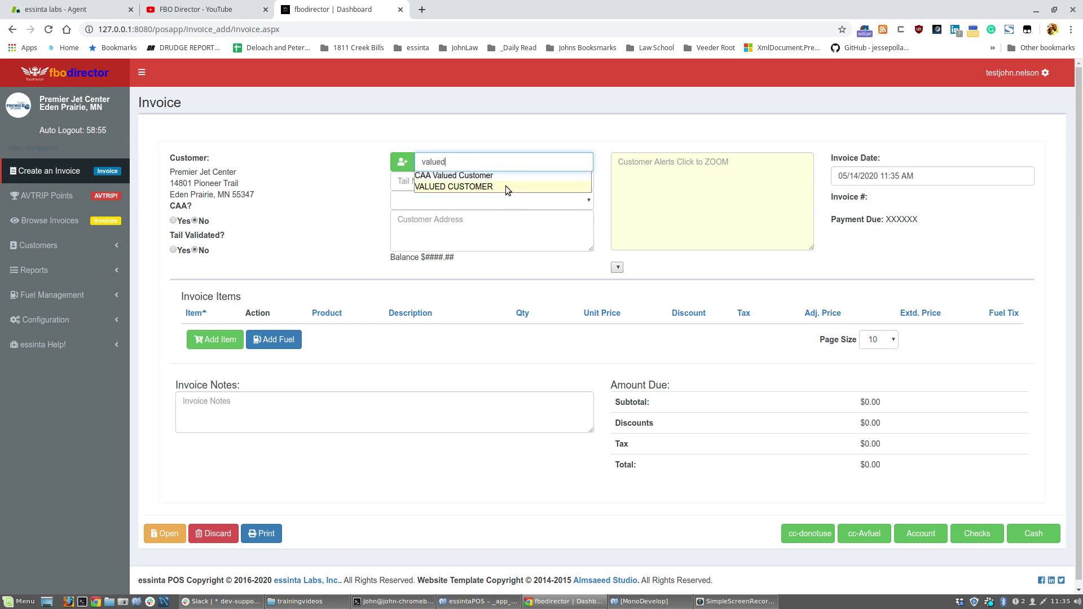
pyautogui.click(505, 186)
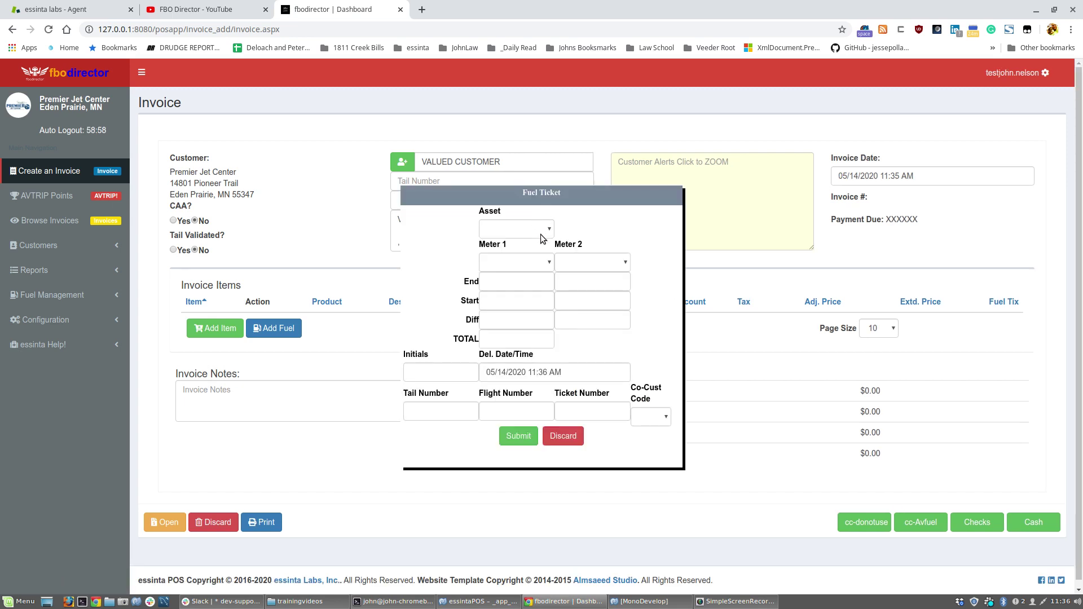
# Submit a Jet A fuel ticket from Truck 3 with meter readings 1100 to 1200.
pyautogui.click(550, 229)
pyautogui.click(517, 294)
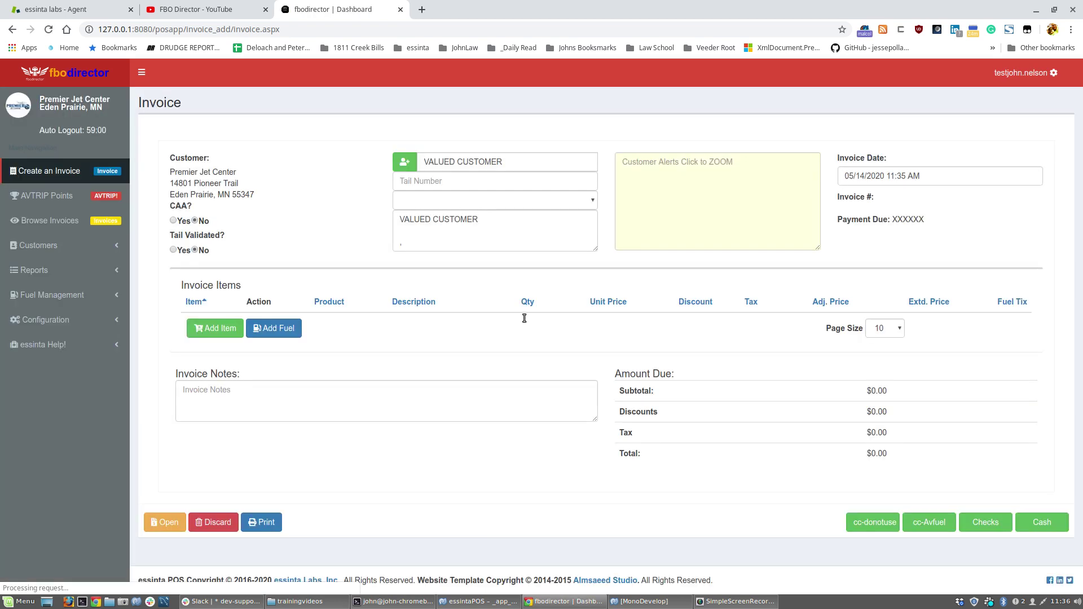
pyautogui.click(509, 336)
pyautogui.write('1')
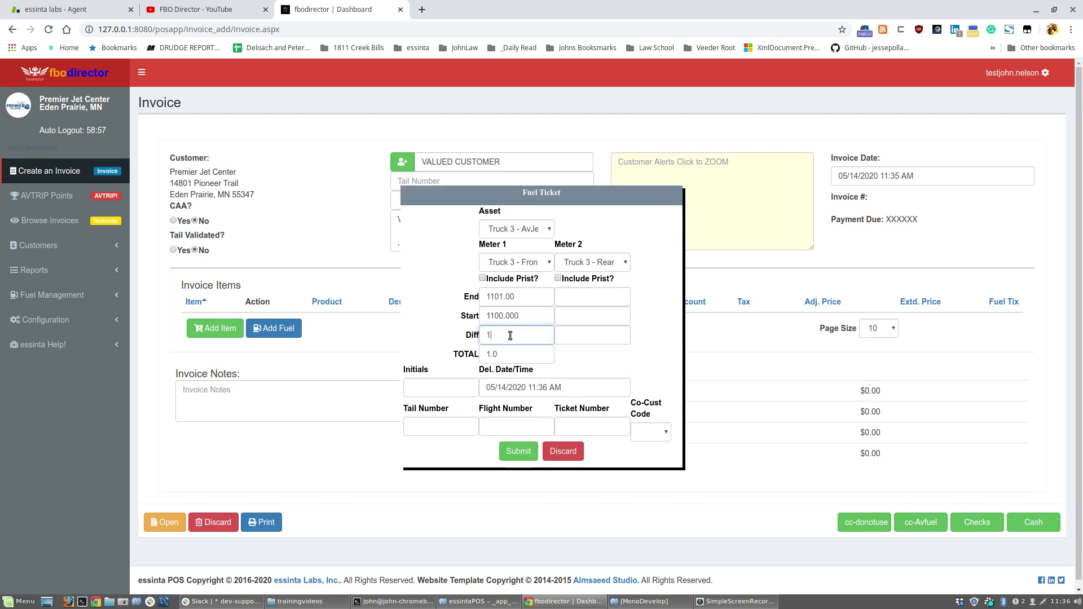
pyautogui.write('200')
pyautogui.click(516, 450)
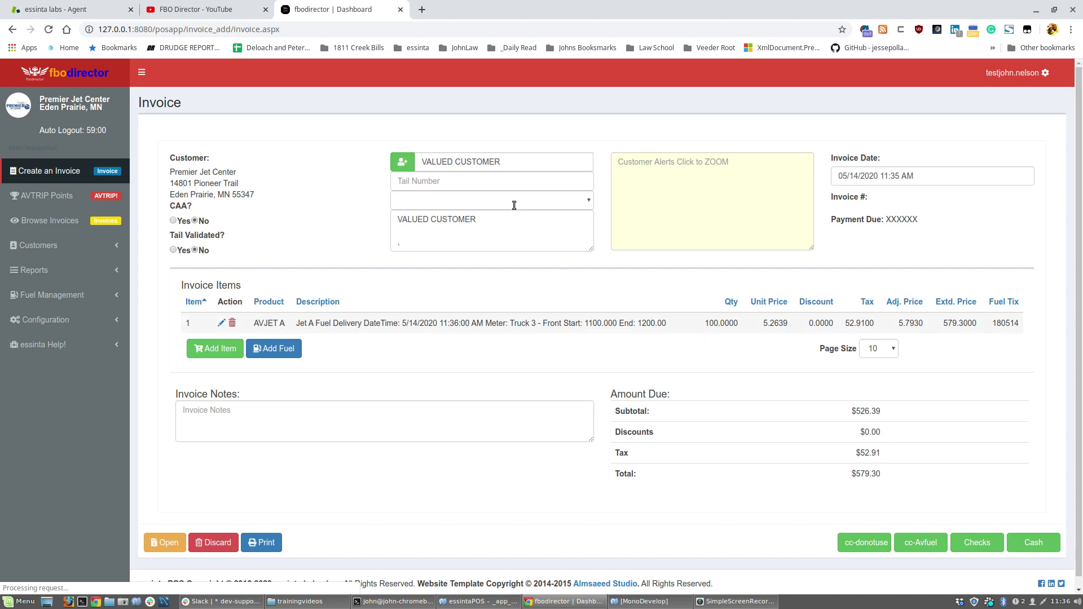
pyautogui.click(503, 177)
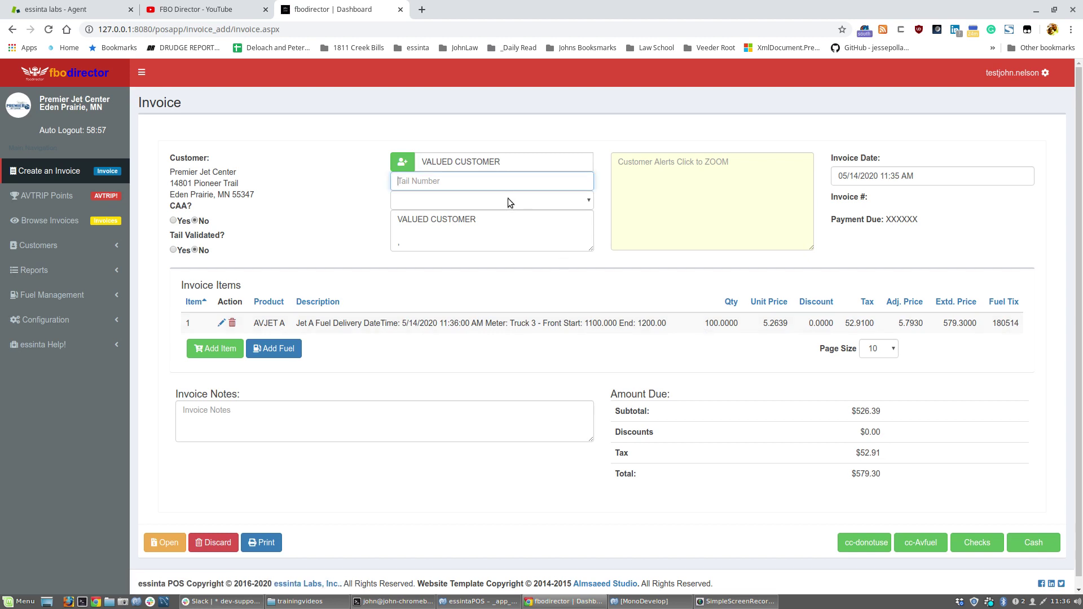
pyautogui.write('N3453')
pyautogui.click(913, 546)
pyautogui.write('jrn')
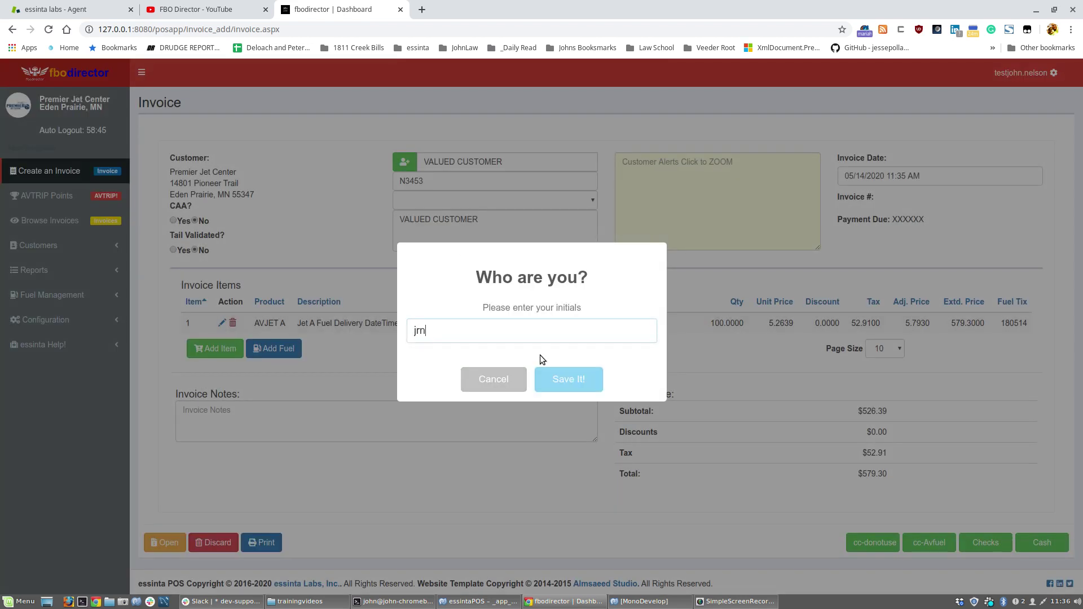
pyautogui.click(564, 381)
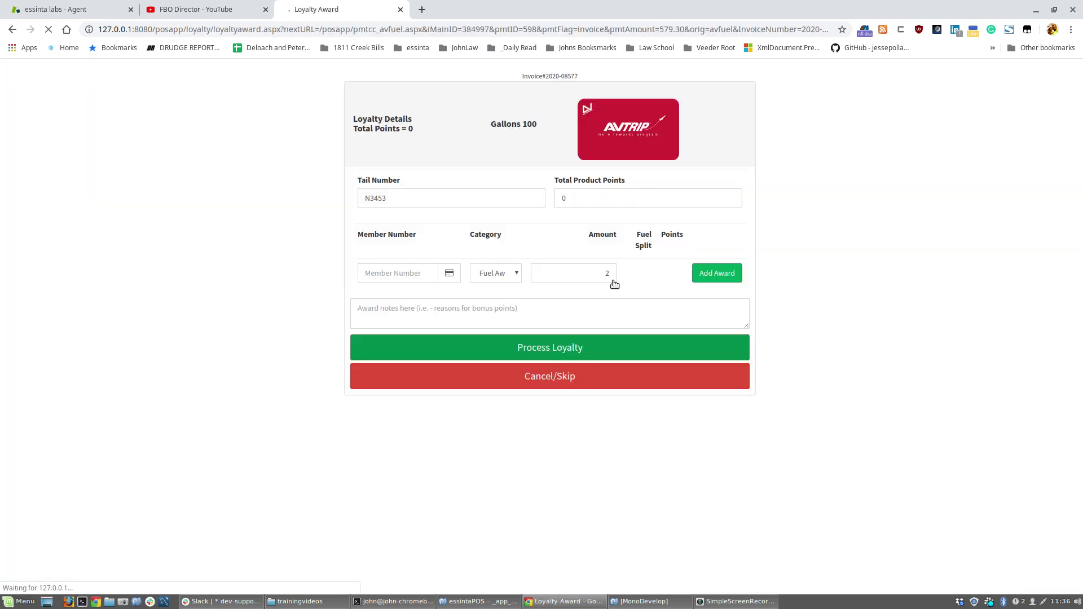
# Add AVTRIP awards for two member numbers, 100 points each, and process loyalty.
pyautogui.rightClick(642, 290)
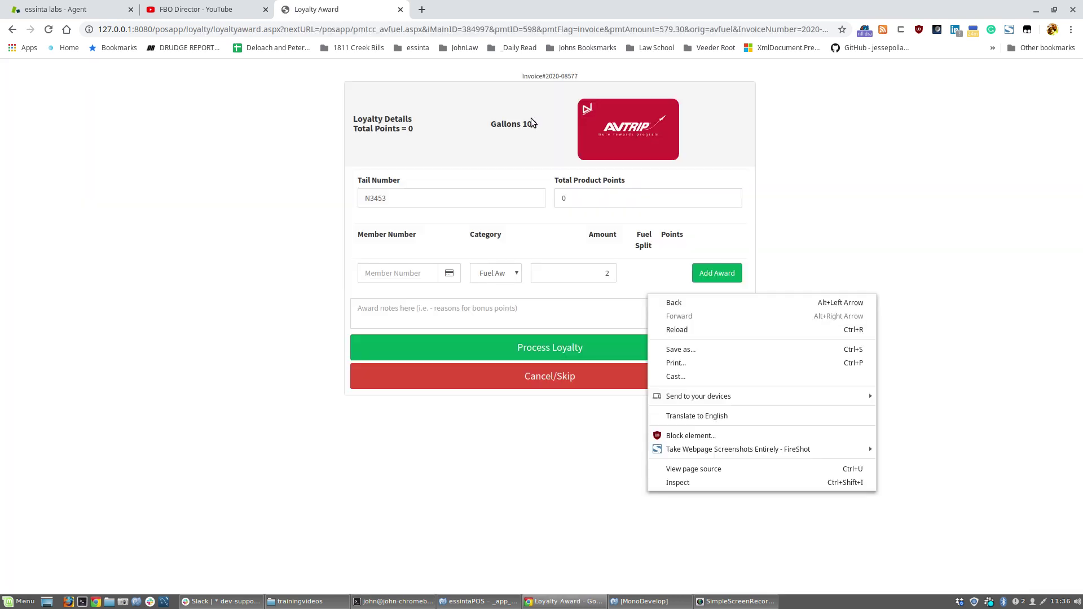
pyautogui.click(494, 111)
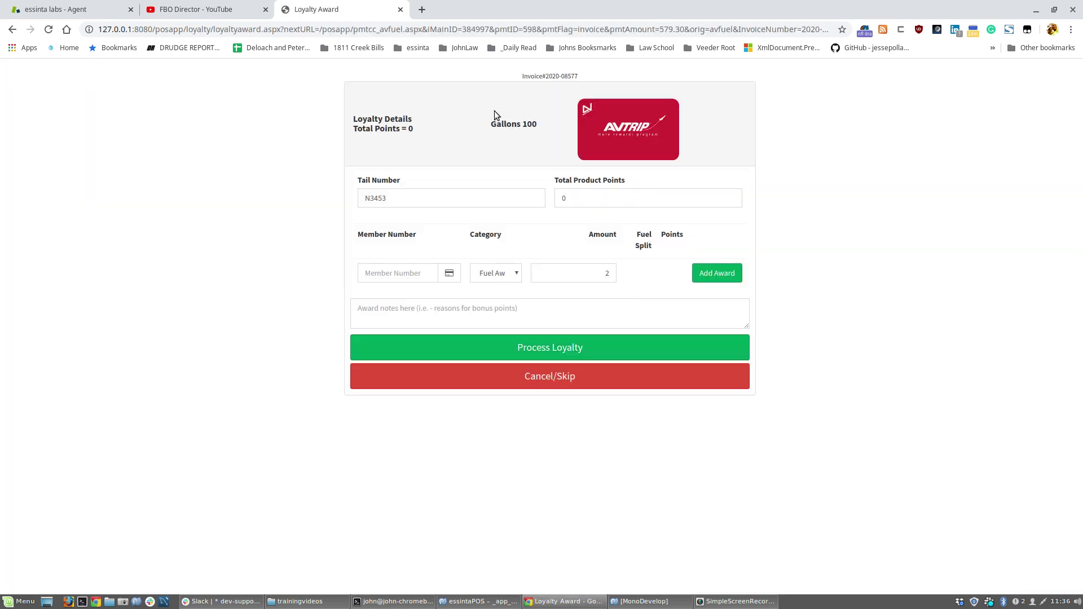
pyautogui.click(386, 275)
pyautogui.write('123456')
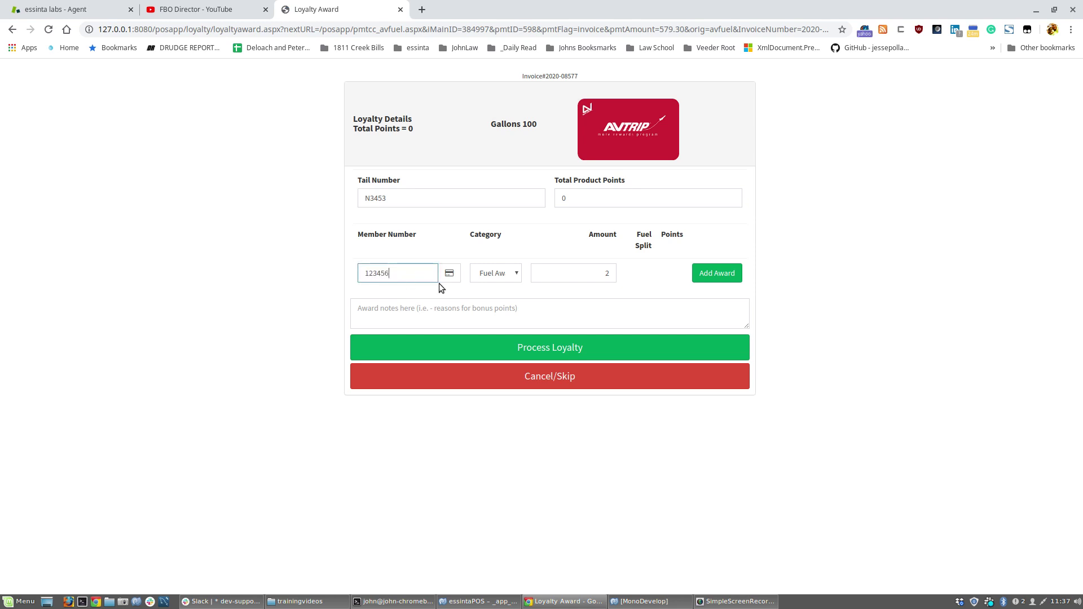
pyautogui.click(700, 275)
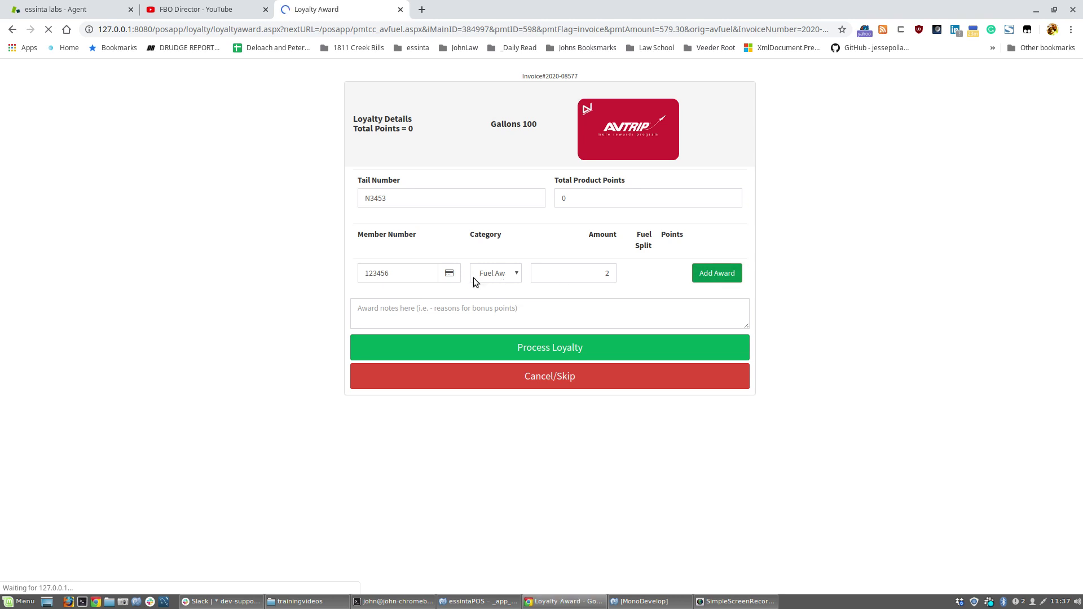
pyautogui.click(416, 298)
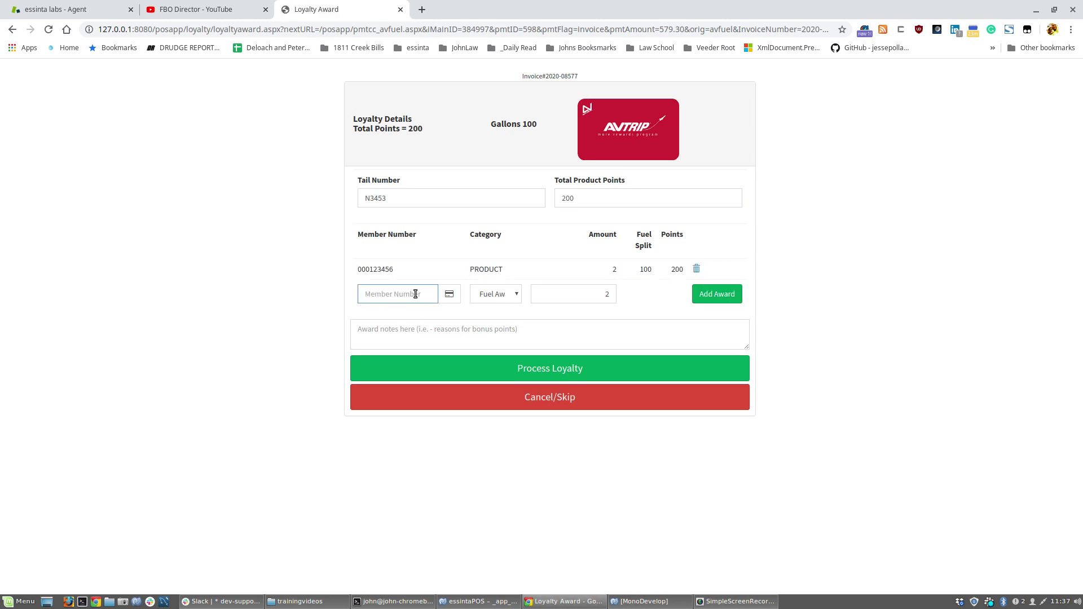
pyautogui.write('567654')
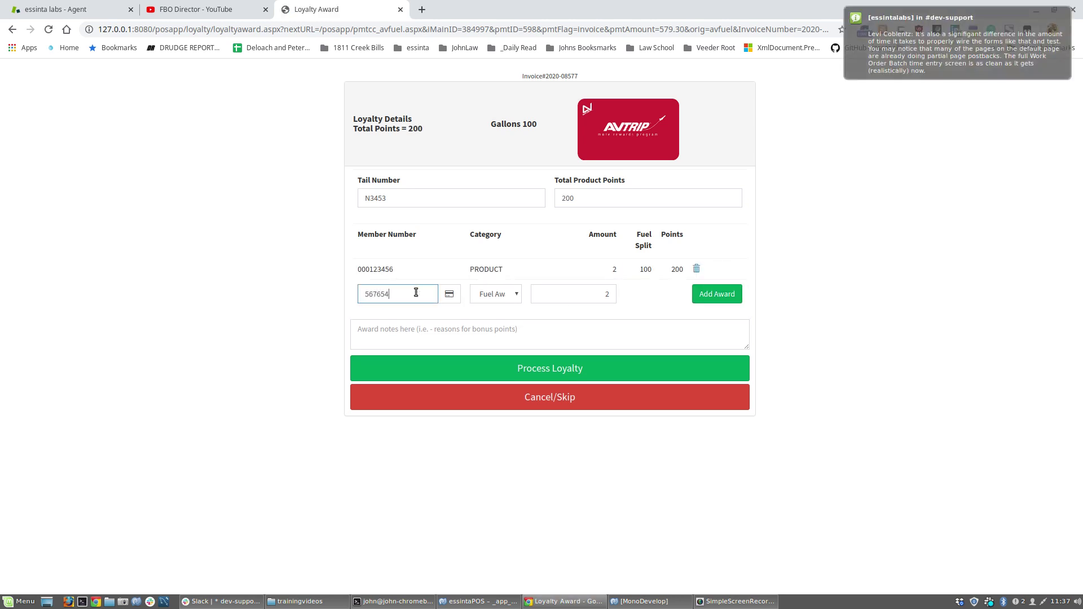
pyautogui.click(703, 296)
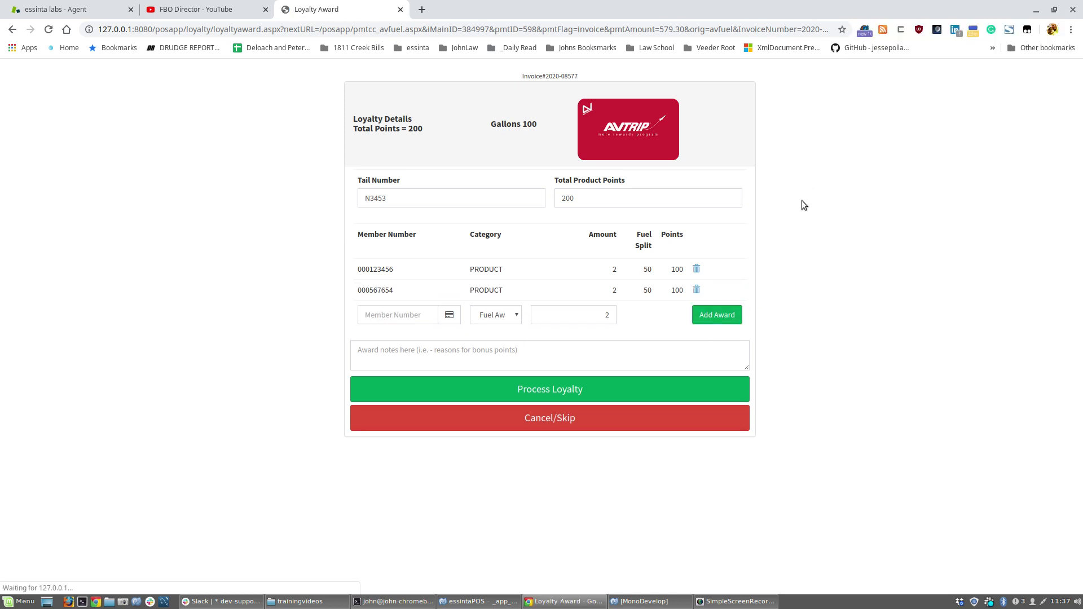
pyautogui.click(621, 389)
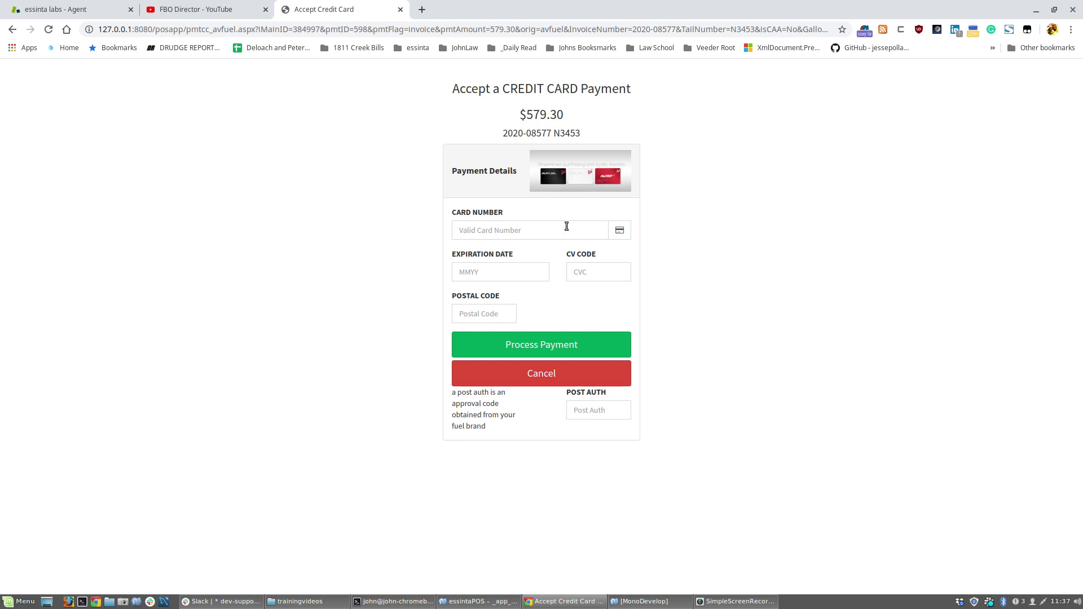
# Enter the card number and process the $579.30 card payment.
pyautogui.click(554, 232)
pyautogui.write('50000049')
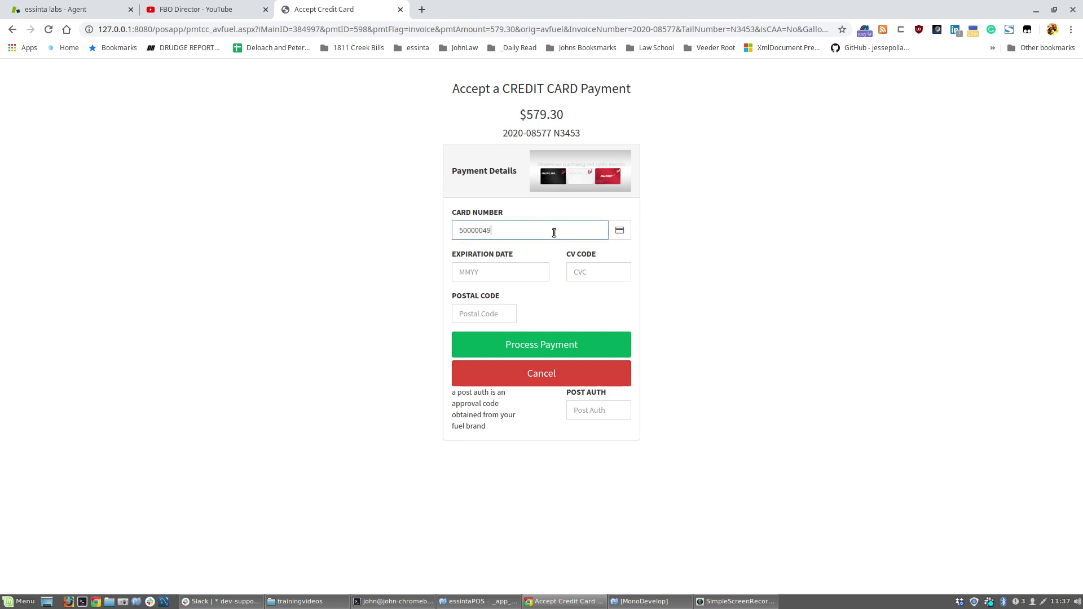
pyautogui.press('Tab')
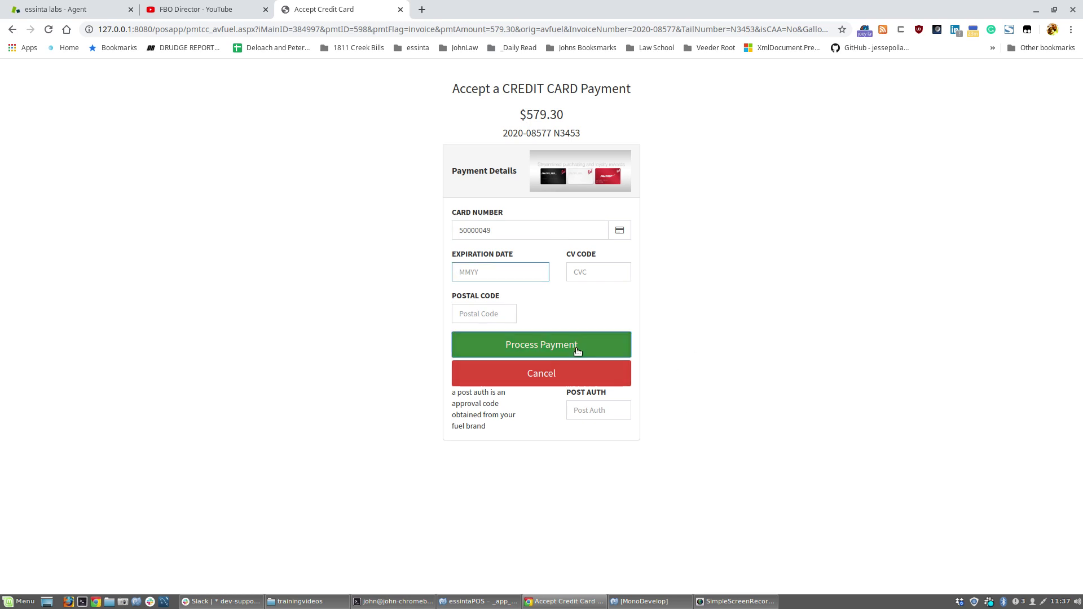
pyautogui.click(577, 349)
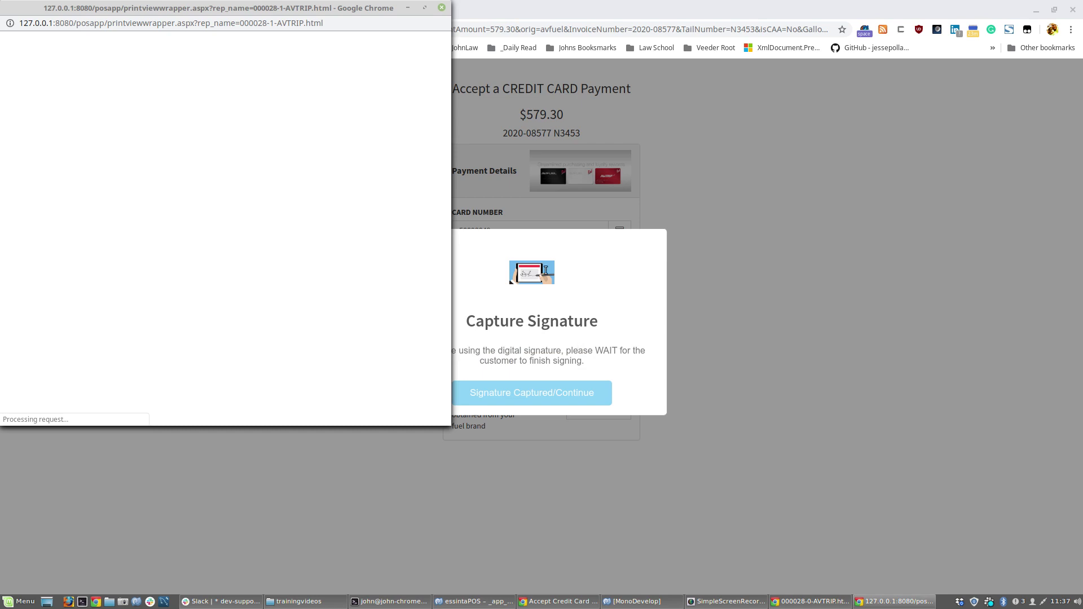
# Arrange the two AVTRIP receipt windows side by side and check their AVTRIP numbers.
pyautogui.moveTo(258, 12); pyautogui.dragTo(703, 82)
pyautogui.moveTo(340, 5); pyautogui.dragTo(351, 80)
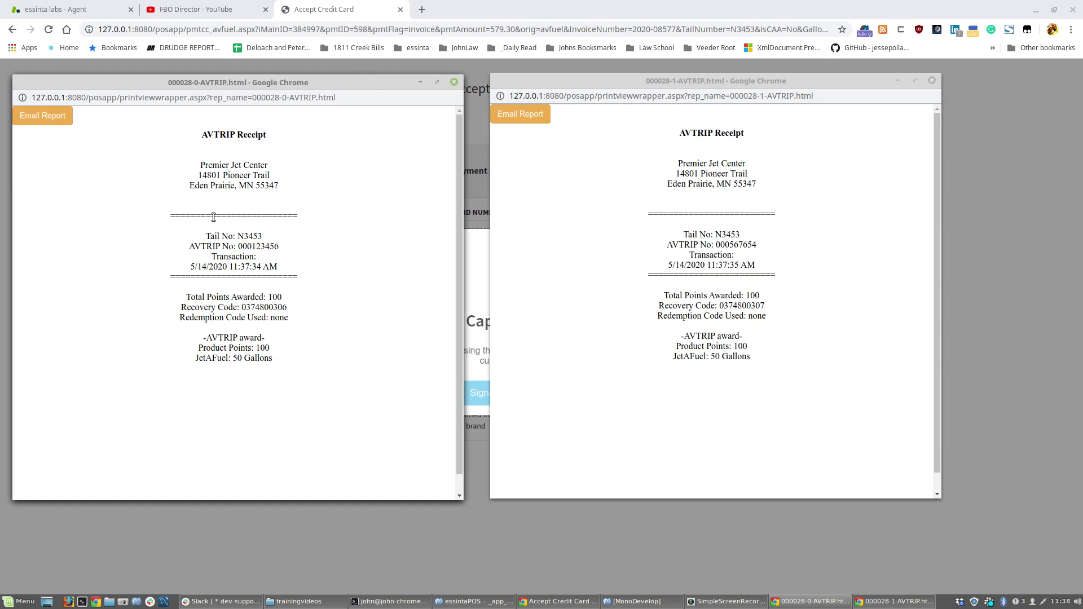
pyautogui.moveTo(247, 247); pyautogui.dragTo(303, 248)
pyautogui.moveTo(725, 245); pyautogui.dragTo(760, 244)
pyautogui.click(765, 249)
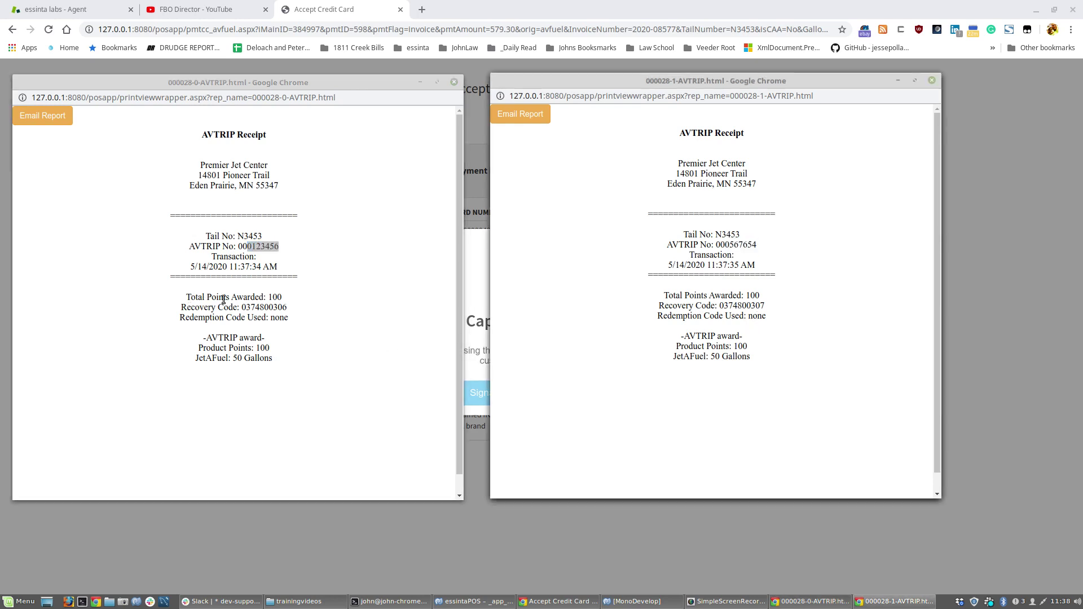
pyautogui.click(385, 337)
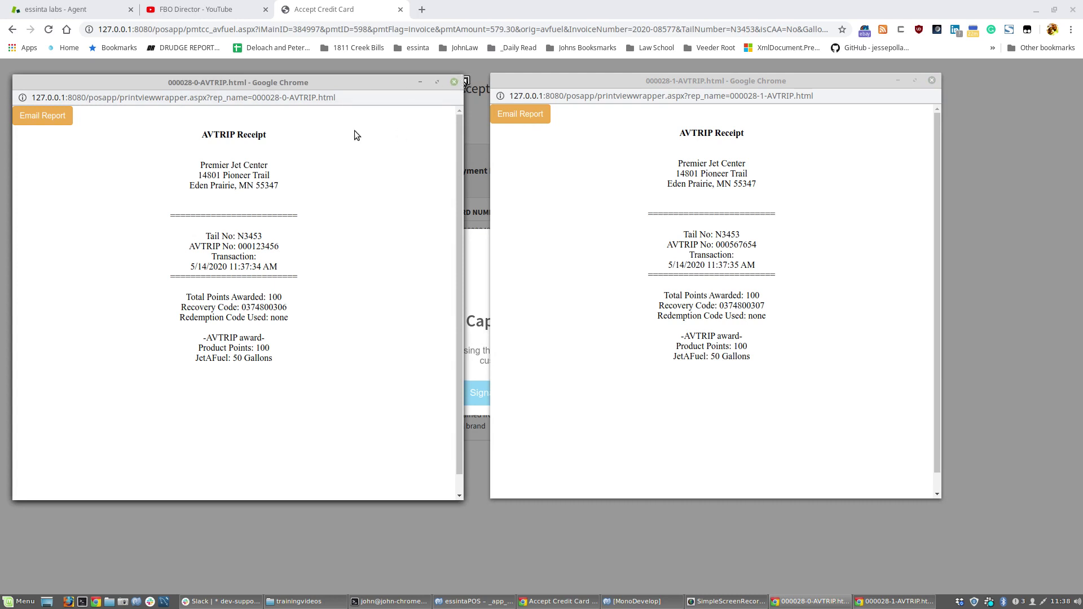
# Print the first AVTRIP receipt.
pyautogui.rightClick(332, 197)
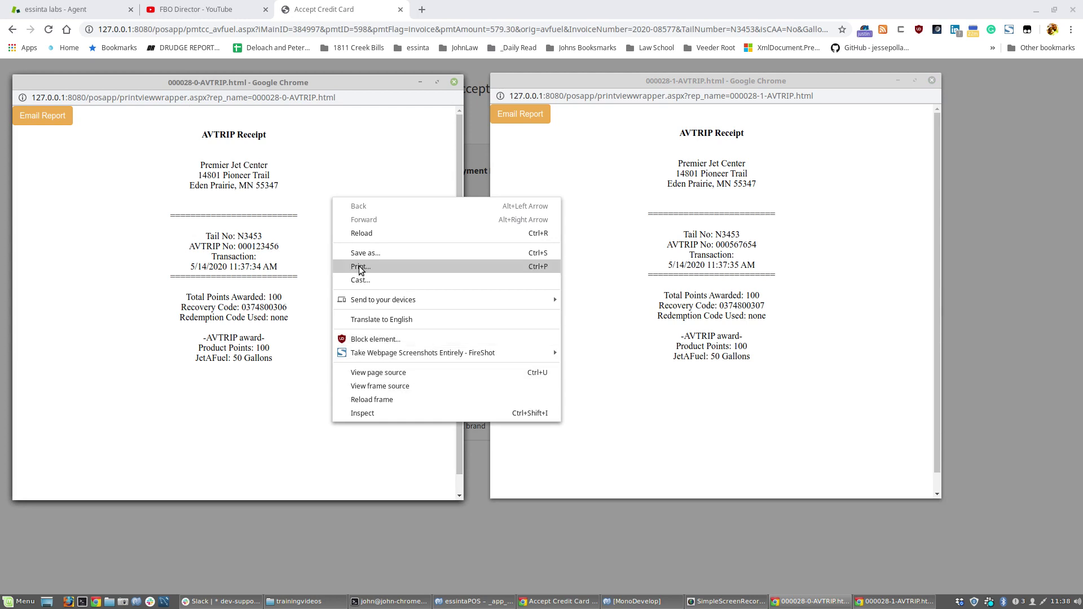
pyautogui.click(360, 267)
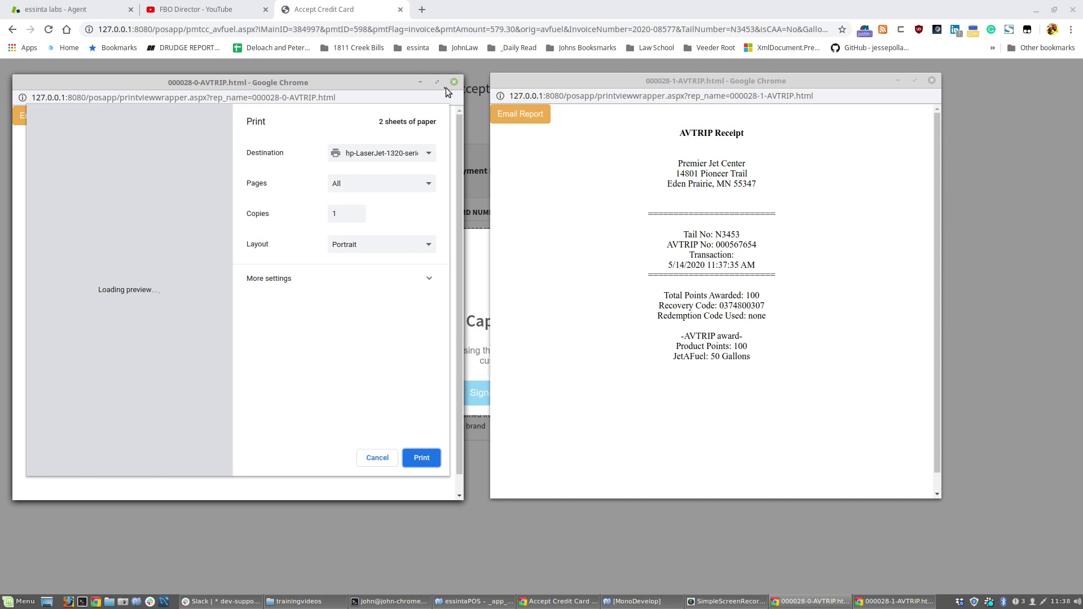
pyautogui.click(375, 457)
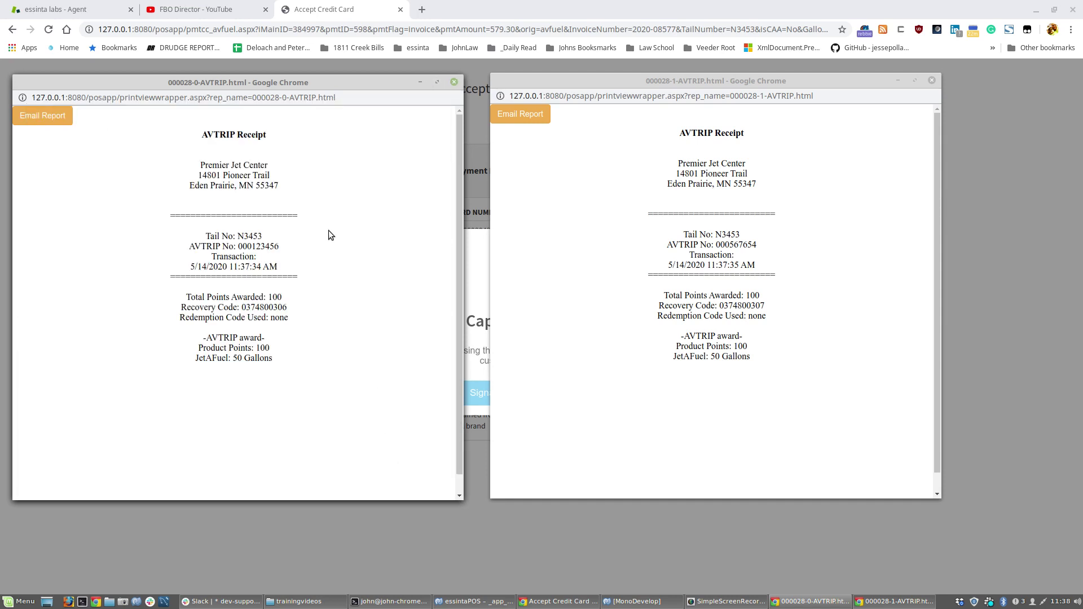
# Decline emailing the receipt with Not Now and close both receipt windows.
pyautogui.click(43, 115)
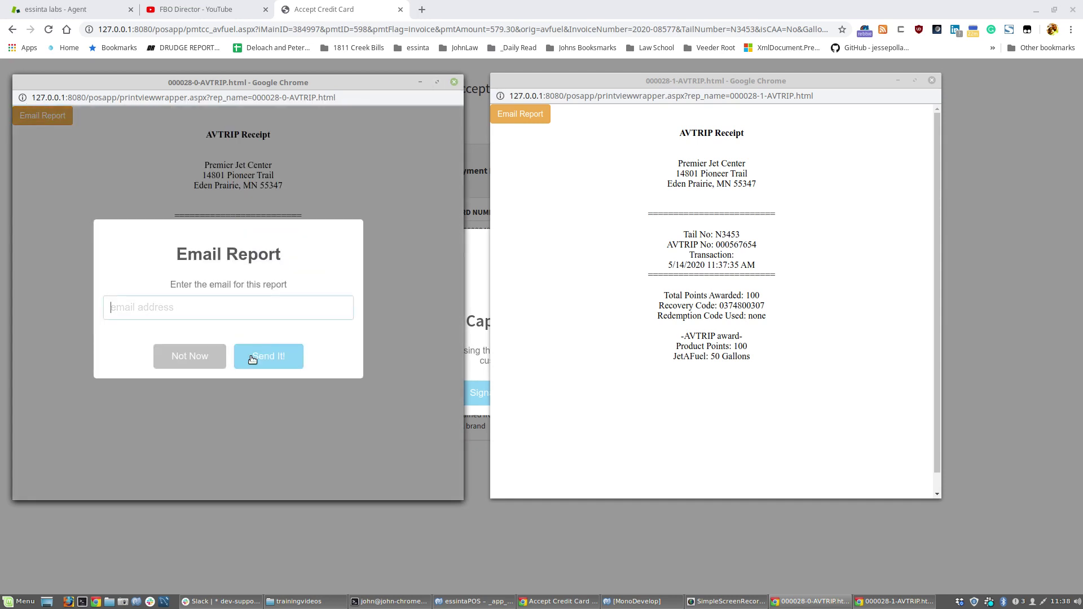
pyautogui.click(192, 356)
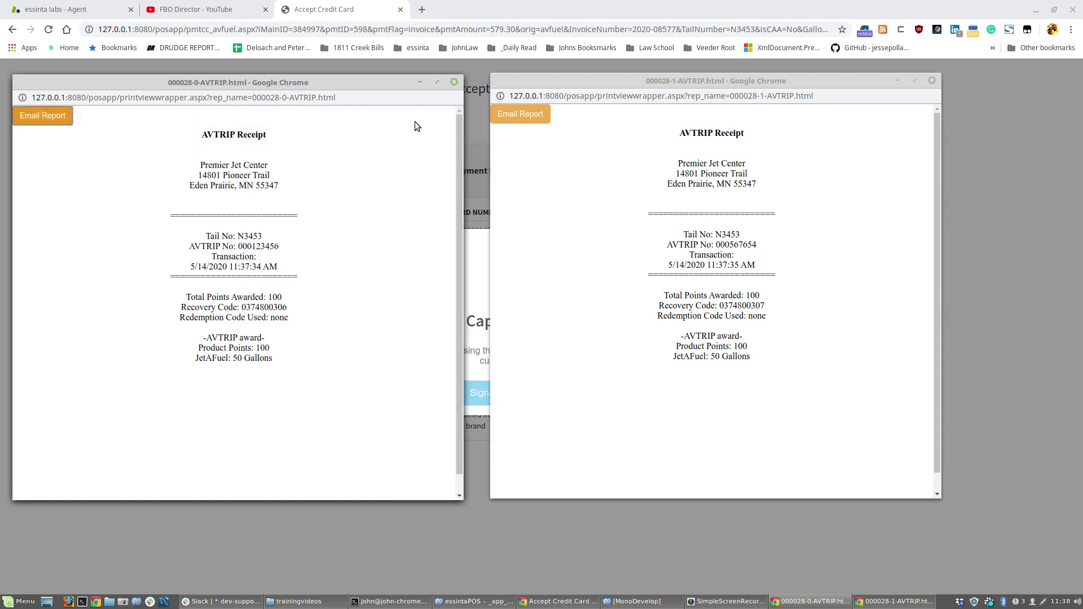
pyautogui.click(454, 83)
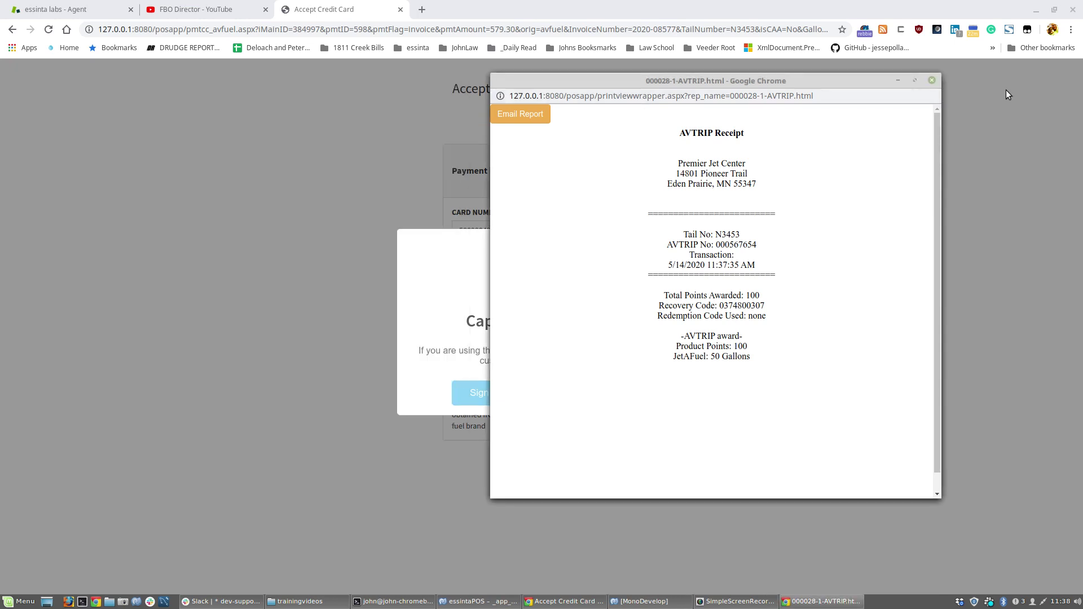
pyautogui.click(931, 82)
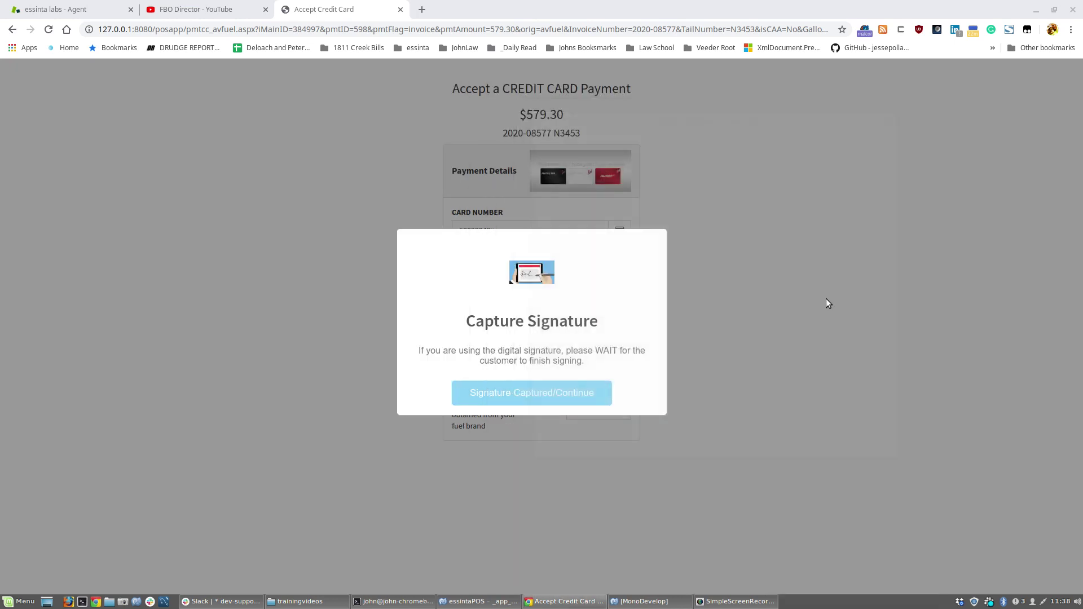
# Confirm the signature was captured and answer Yes, PRINT! to print the ticket.
pyautogui.click(568, 391)
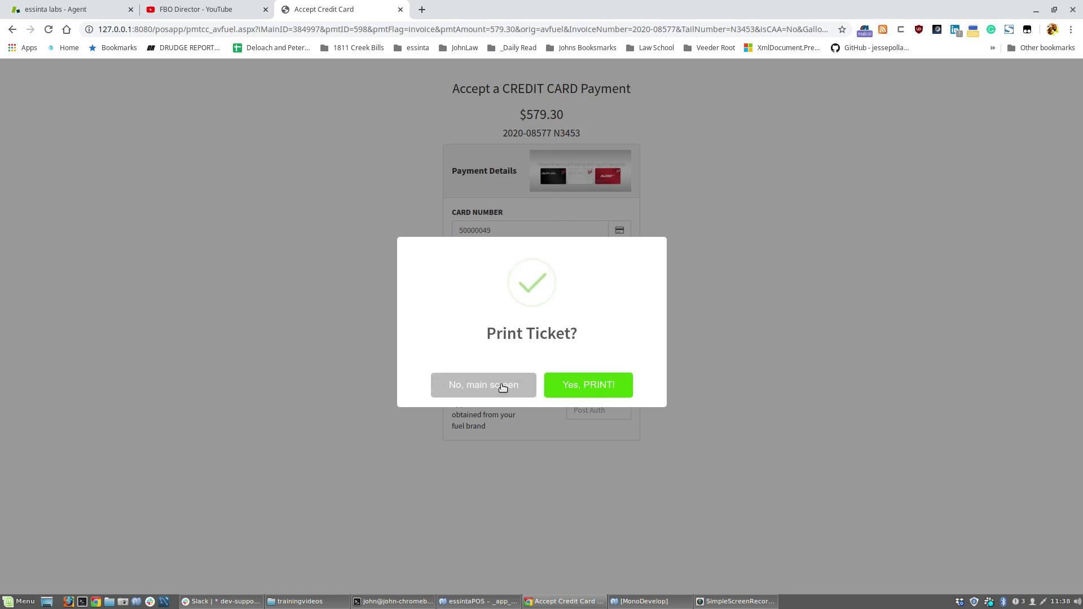
pyautogui.click(600, 389)
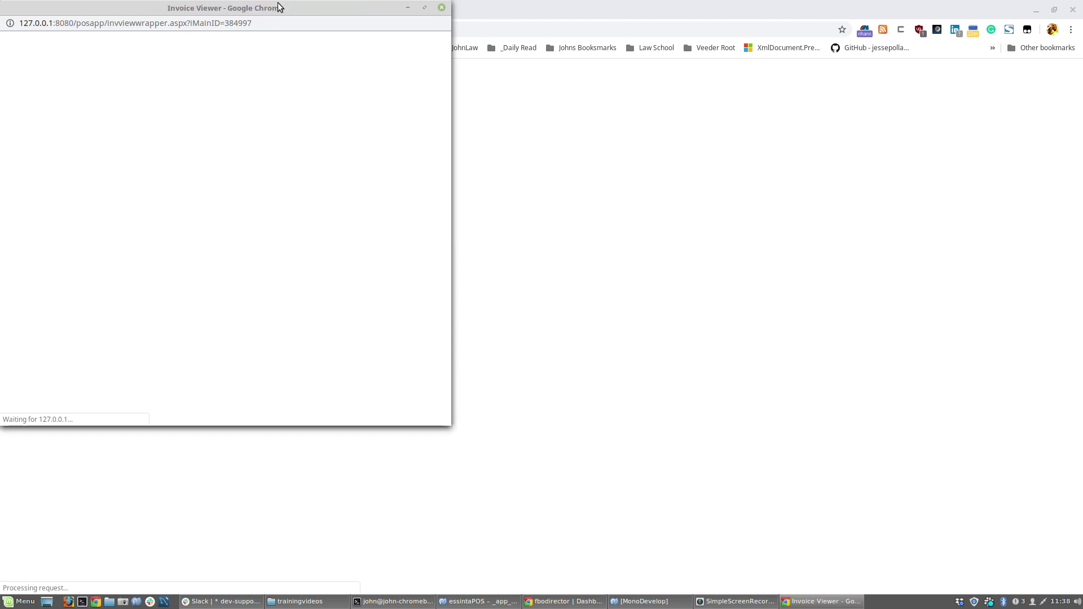
# Move the Invoice Viewer into view, highlight the $579.30 cc-Avfuel payment lines, and close it.
pyautogui.moveTo(278, 7); pyautogui.dragTo(528, 174)
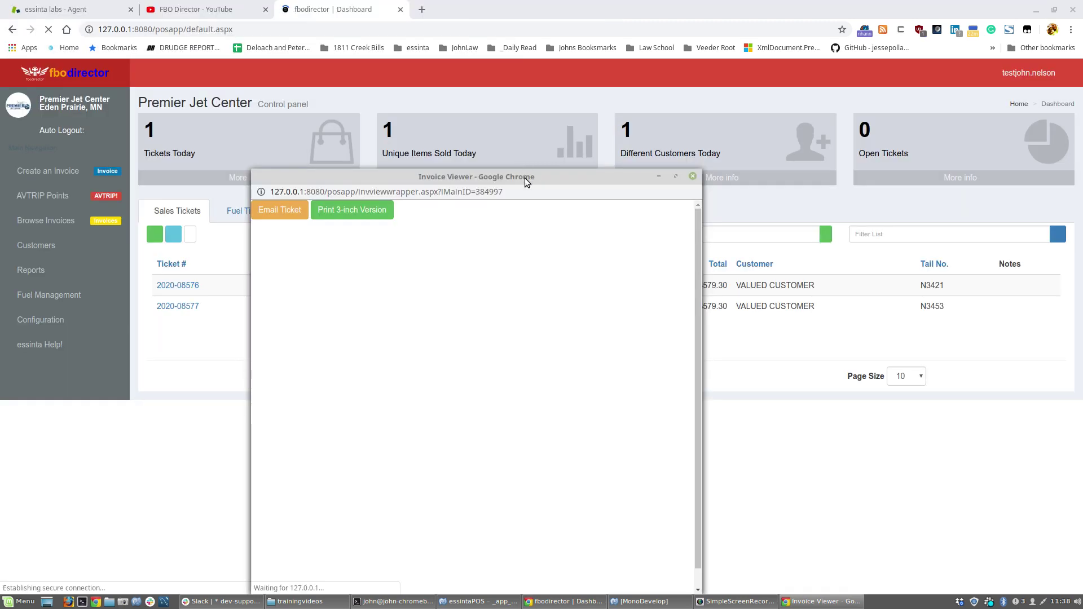
pyautogui.moveTo(524, 172); pyautogui.dragTo(462, 25)
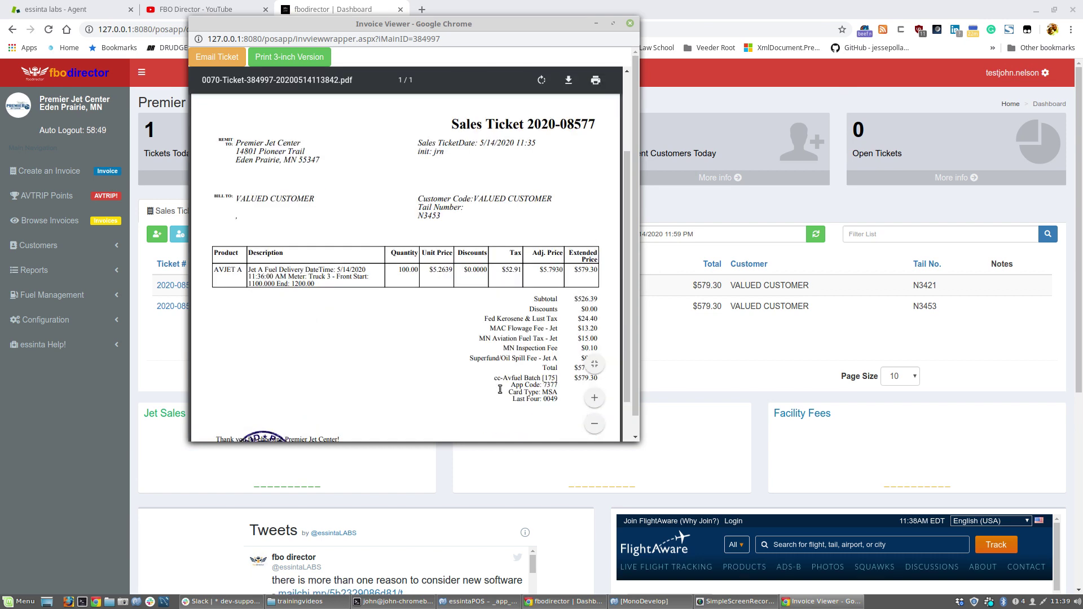
pyautogui.moveTo(493, 377); pyautogui.dragTo(558, 400)
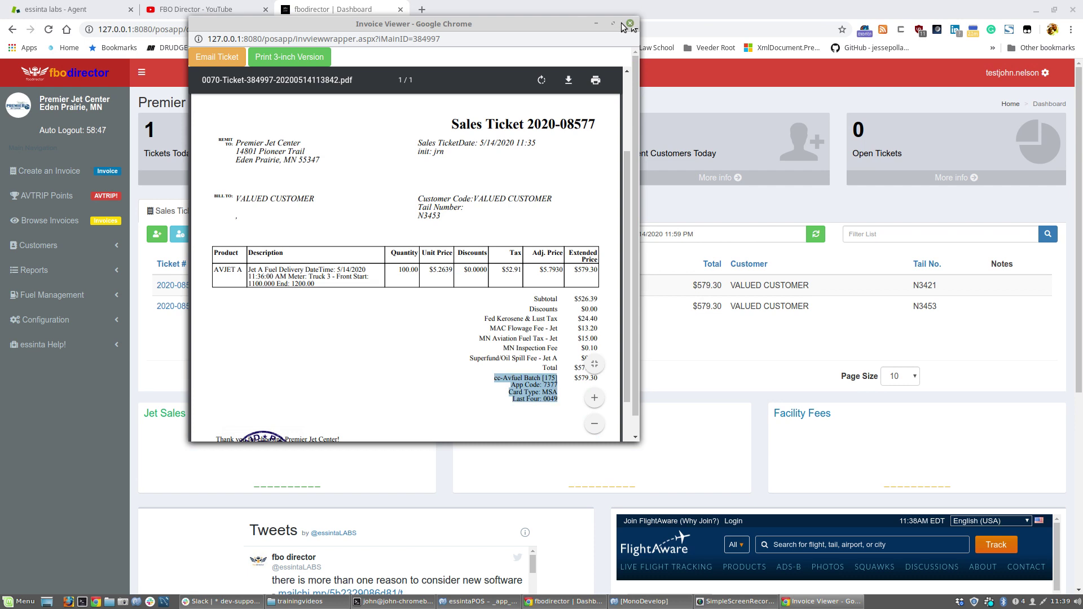
pyautogui.click(630, 23)
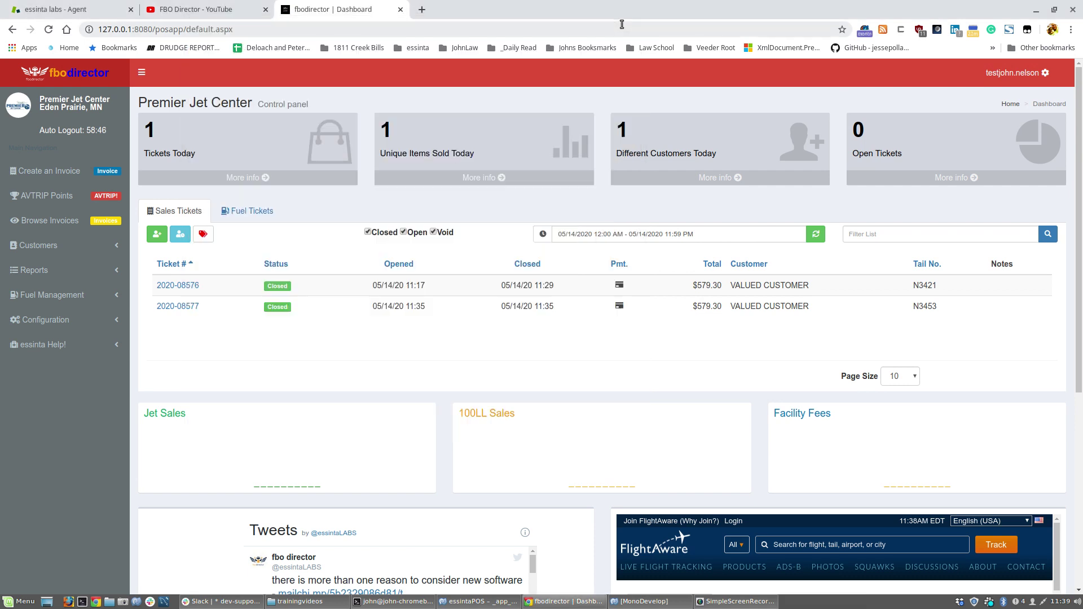
# Open Chrome's Settings page from the three-dot menu.
pyautogui.click(1071, 31)
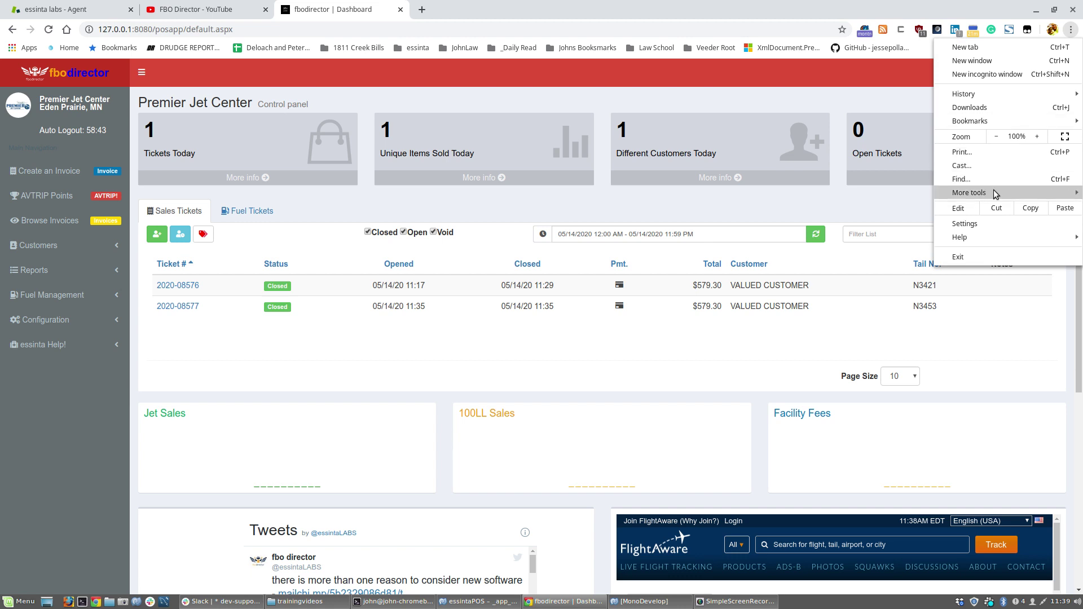
pyautogui.click(984, 224)
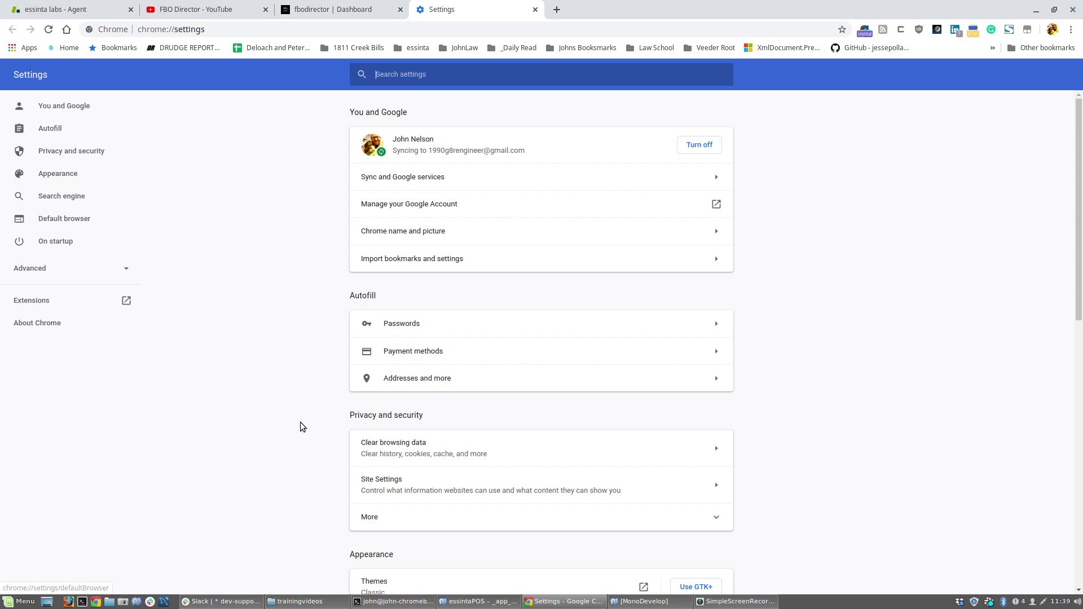
# Search Chrome's settings for 'popup' to find the Site Settings entry under Privacy and security.
pyautogui.scroll(-3, 299, 425)
pyautogui.scroll(-5, 381, 392)
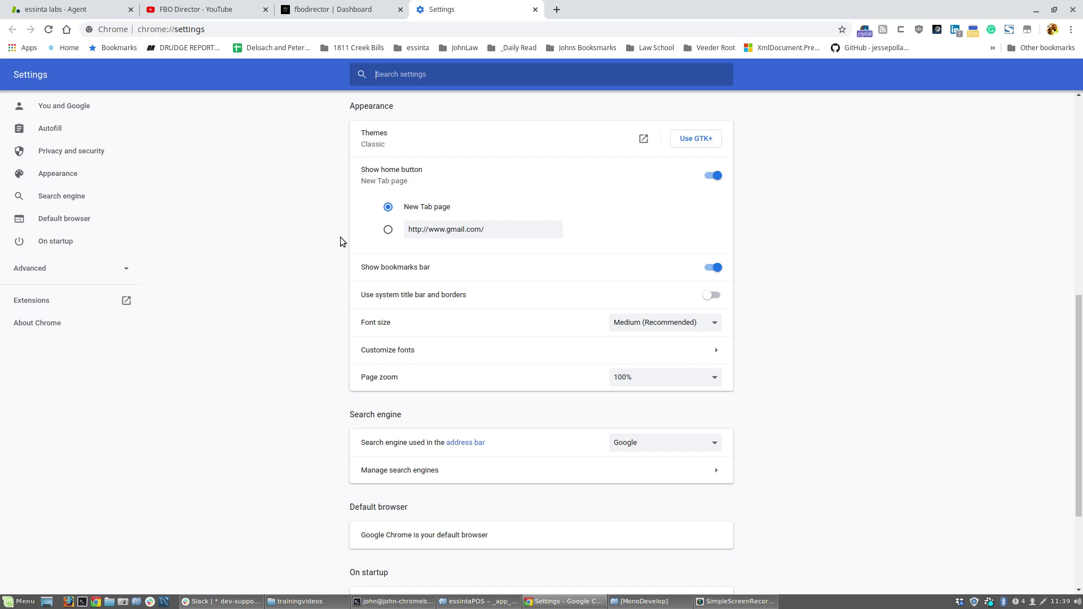
pyautogui.scroll(3, 337, 219)
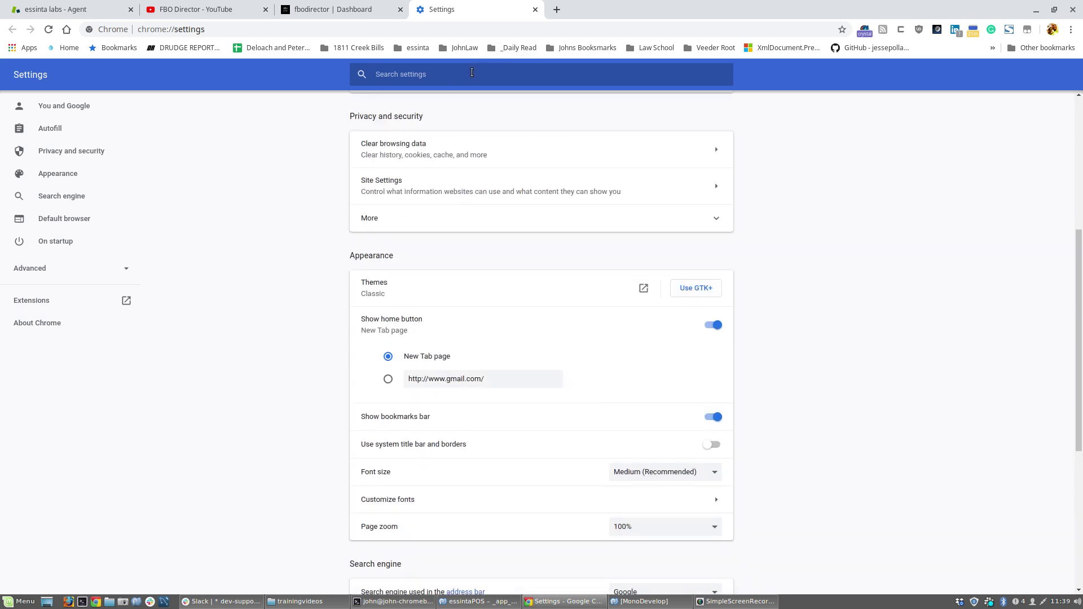
pyautogui.write('po')
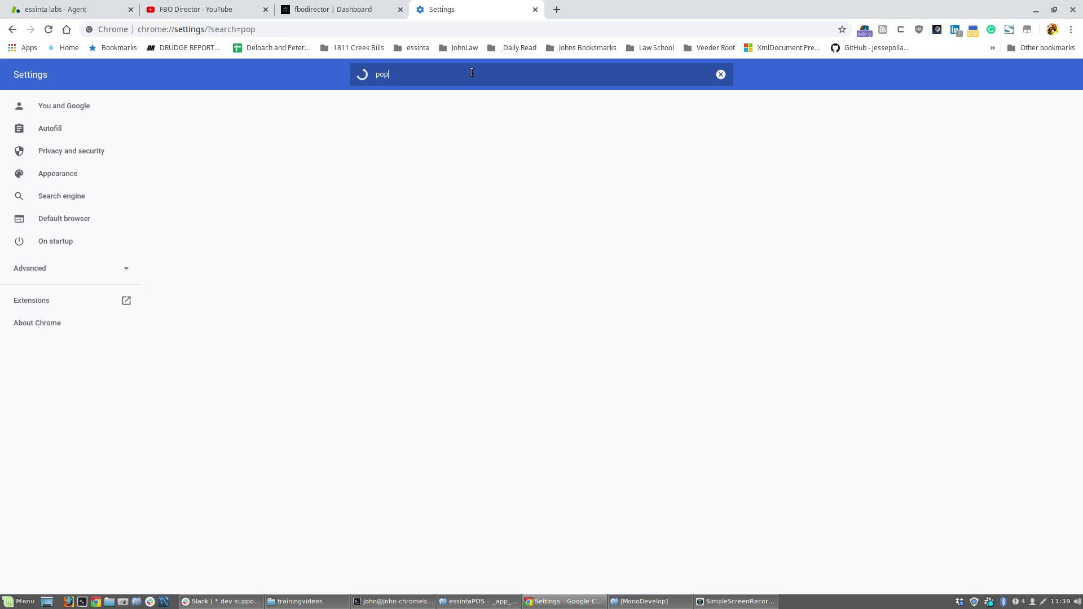
pyautogui.write('p')
pyautogui.write('up')
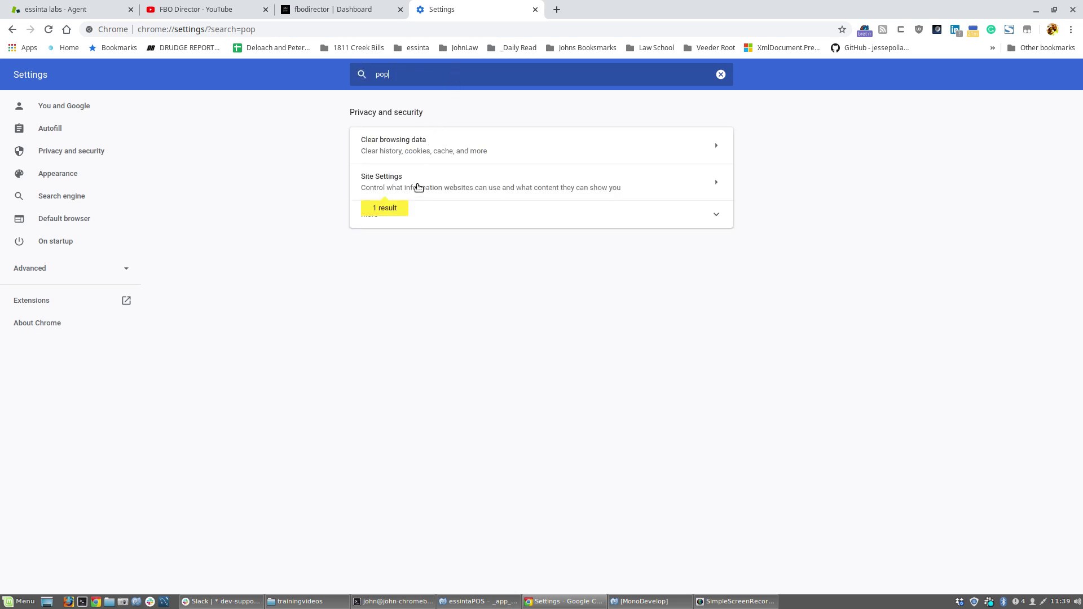
# In Site Settings > Pop-ups and redirects, set the 127.0.0.1:8080 entry to Block.
pyautogui.click(416, 190)
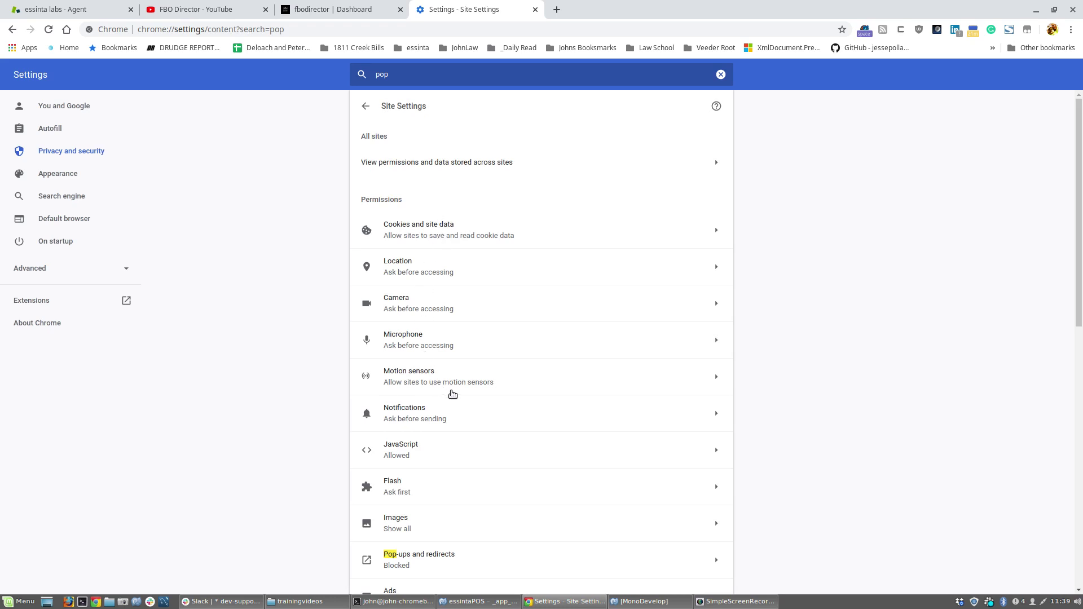
pyautogui.scroll(-2, 451, 394)
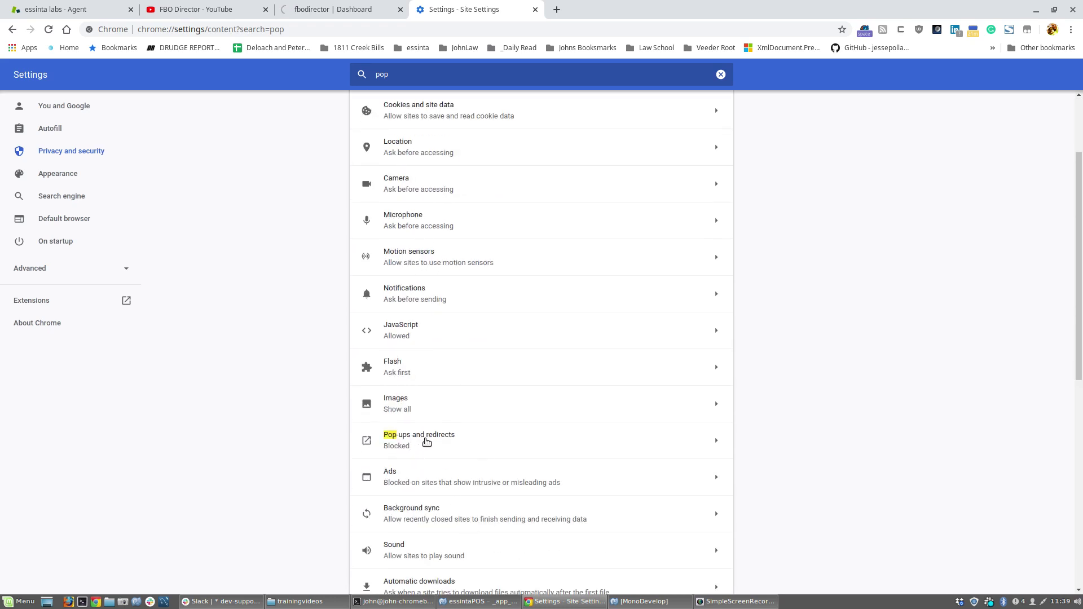
pyautogui.click(424, 443)
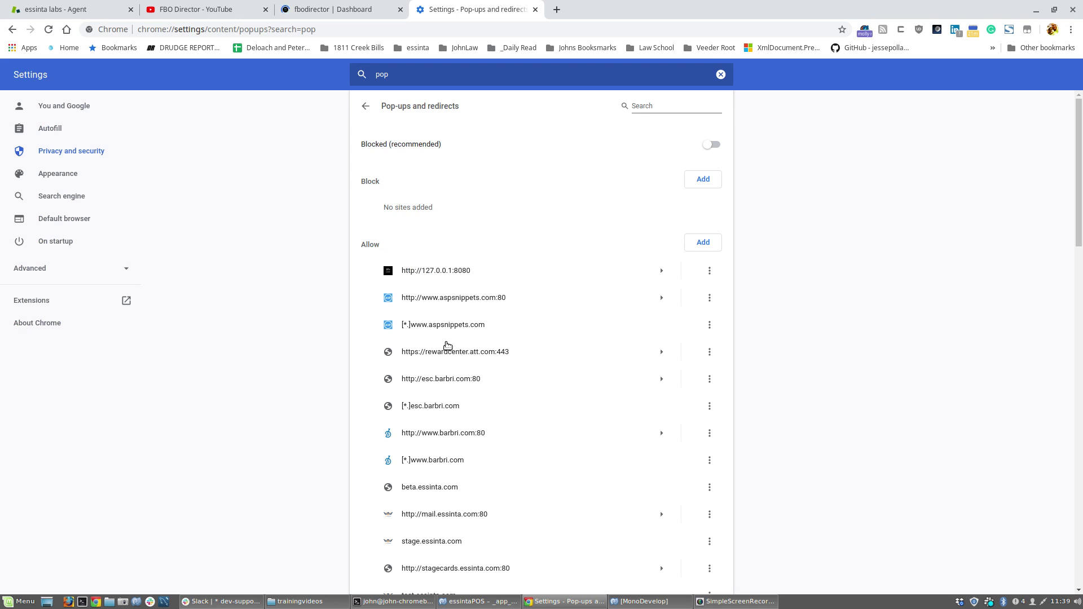
pyautogui.scroll(-4, 447, 345)
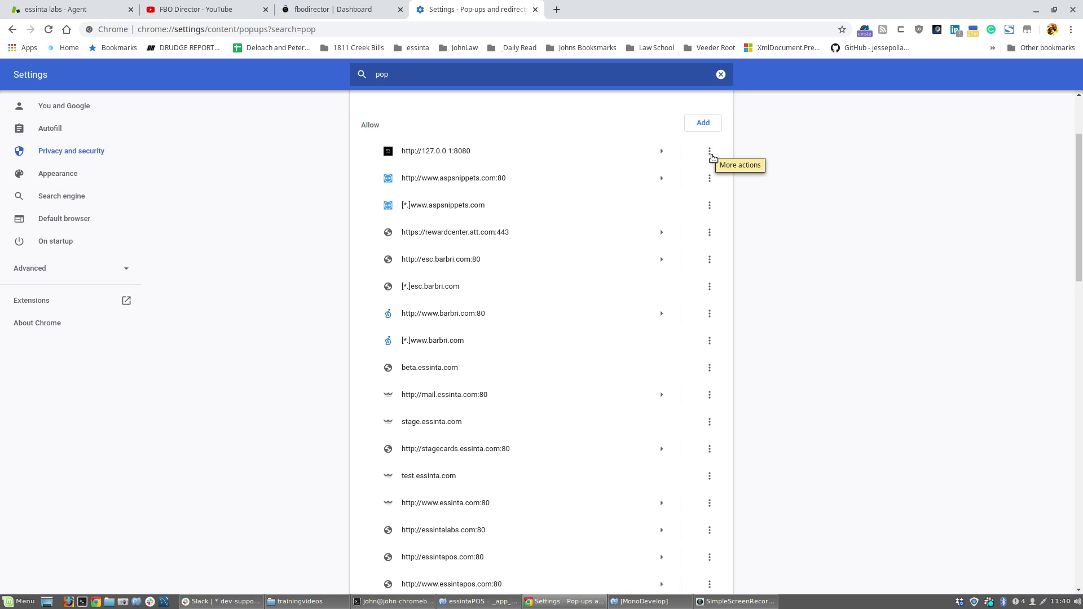
pyautogui.click(710, 152)
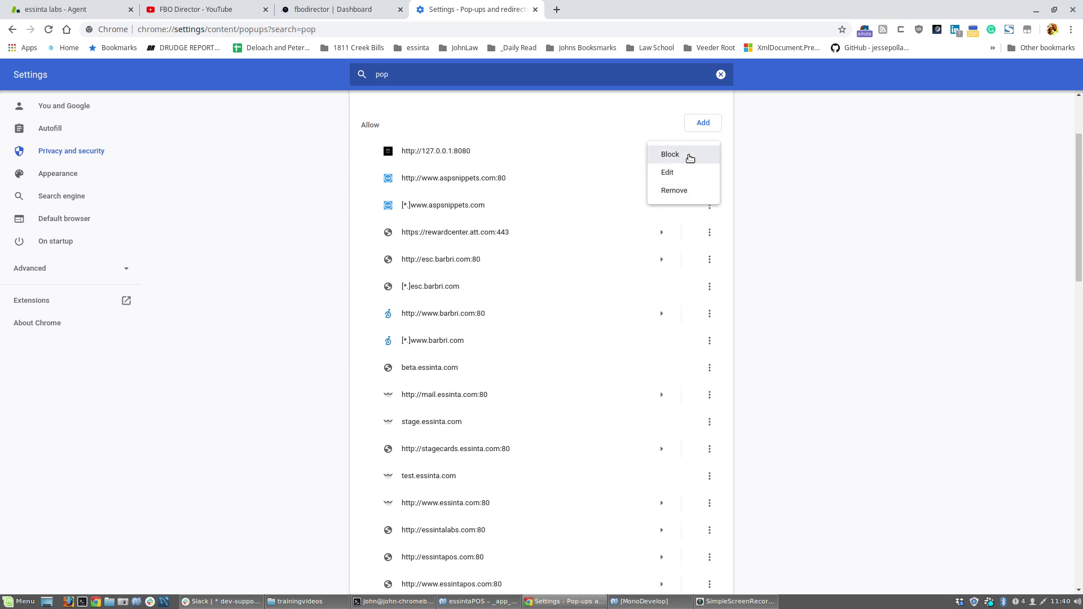
pyautogui.click(689, 157)
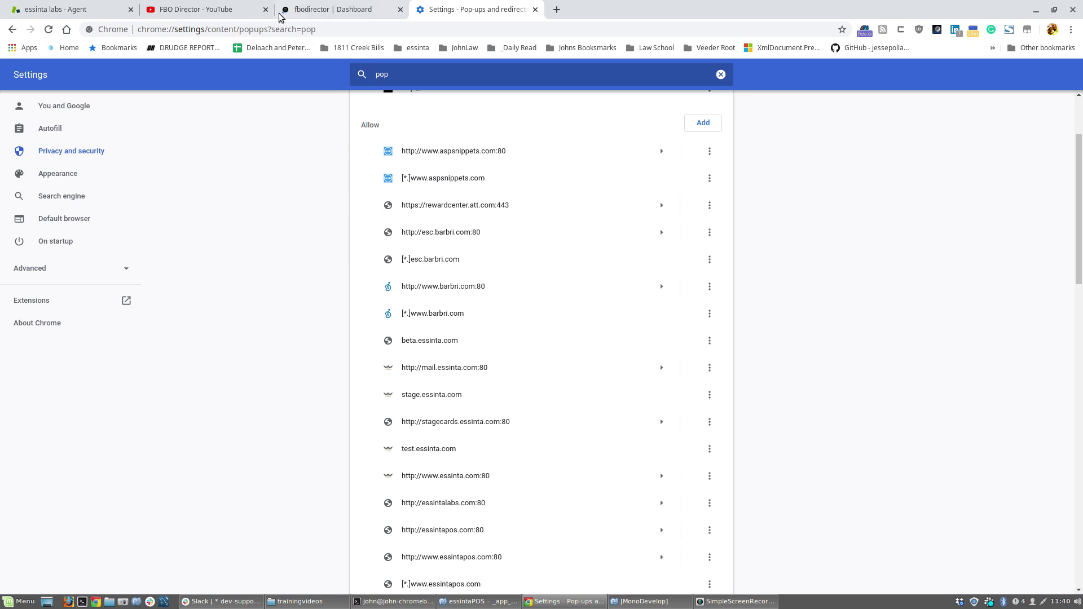
# Return to the FBO Director dashboard and create a new blank invoice.
pyautogui.click(327, 17)
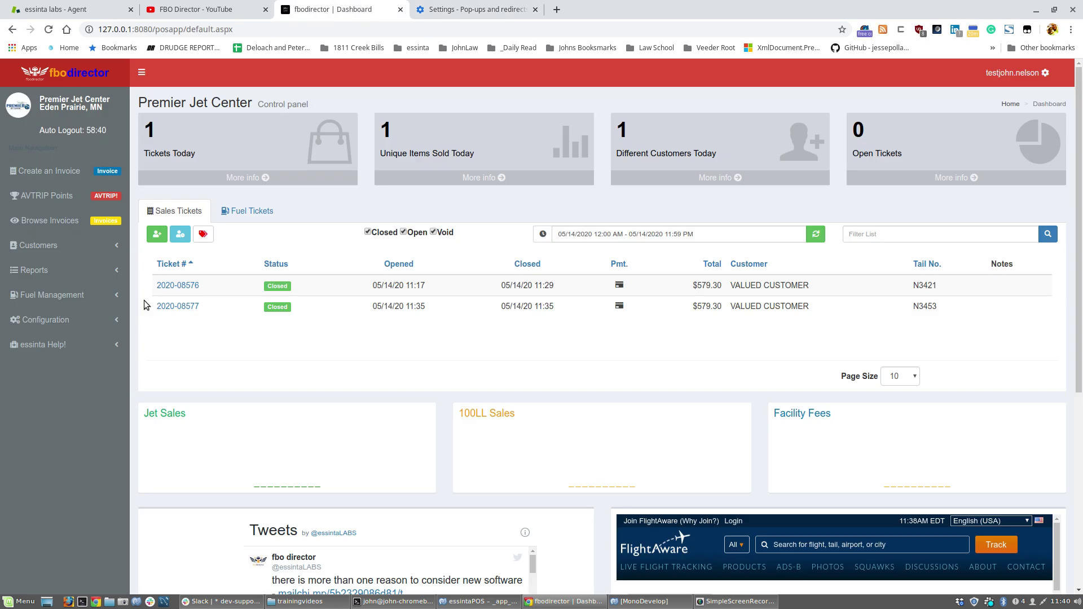
pyautogui.click(42, 171)
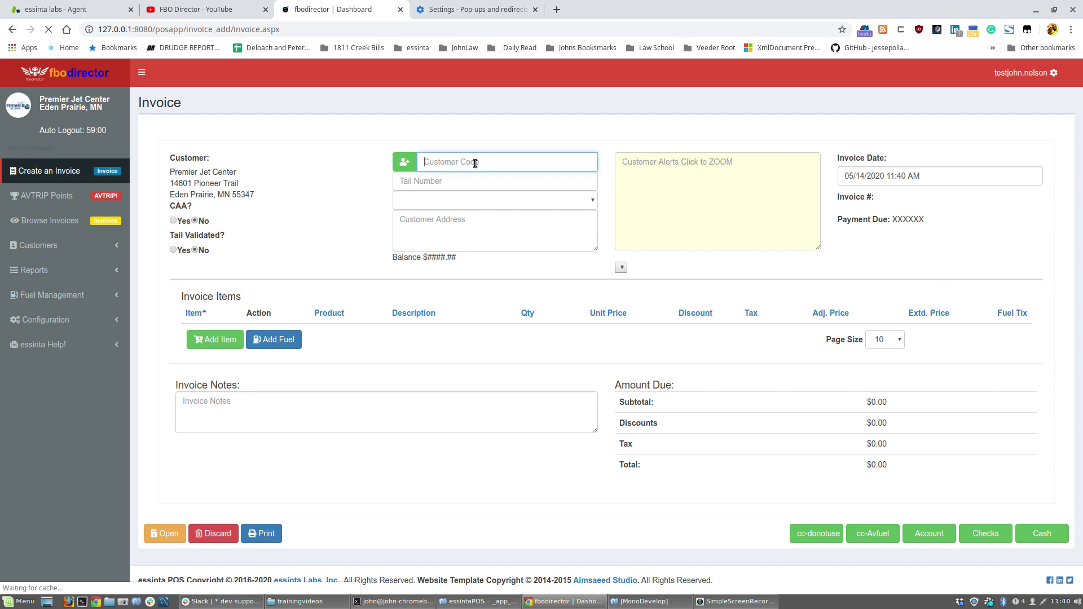
# Set the invoice's Customer Code to VALUED CUSTOMER from the autocomplete list.
pyautogui.write('val')
pyautogui.write('valued')
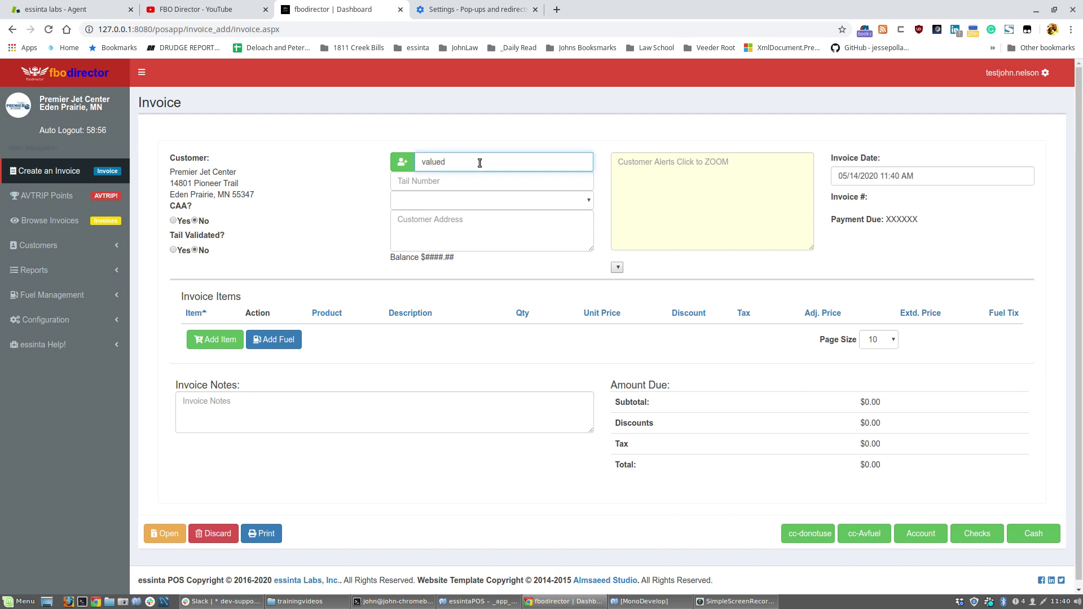
pyautogui.moveTo(479, 163); pyautogui.dragTo(418, 162)
pyautogui.write('va')
pyautogui.press('F10')
pyautogui.doubleClick(453, 162)
pyautogui.write('val')
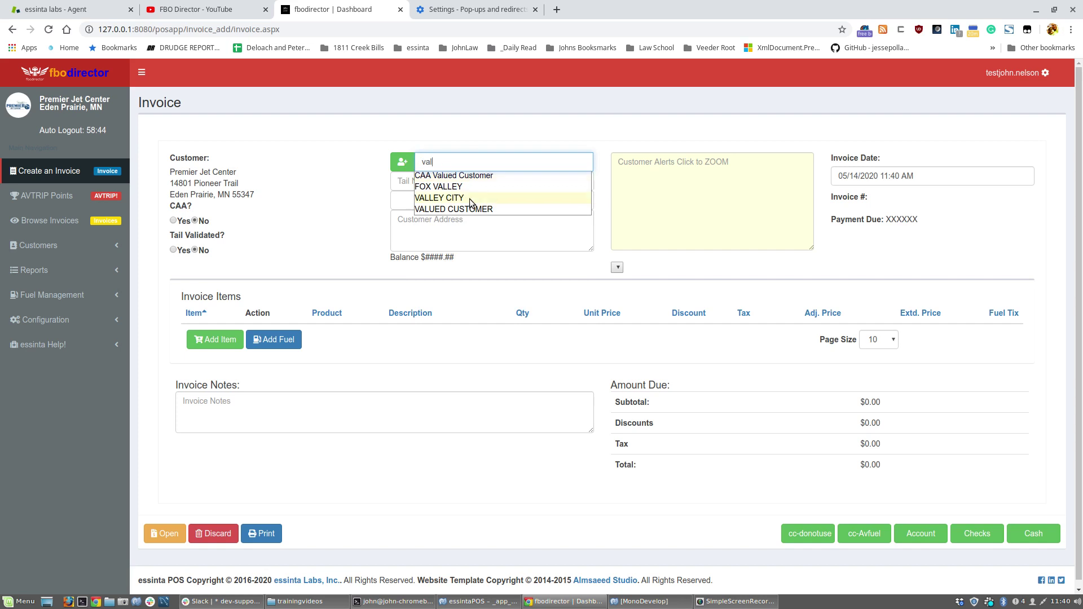
pyautogui.click(469, 209)
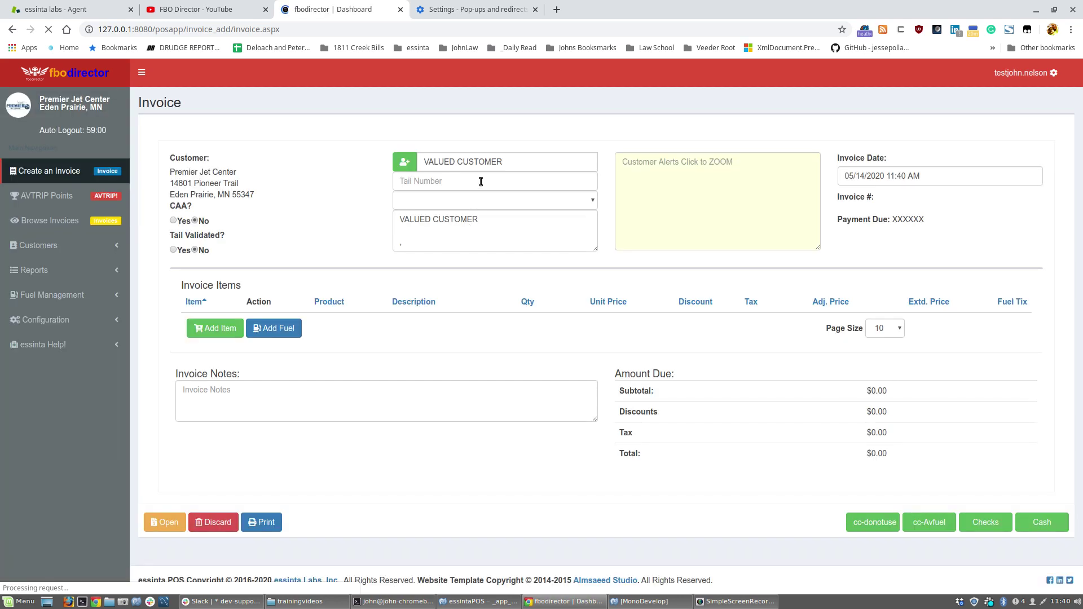
# Enter tail number N3432 on the invoice.
pyautogui.click(480, 181)
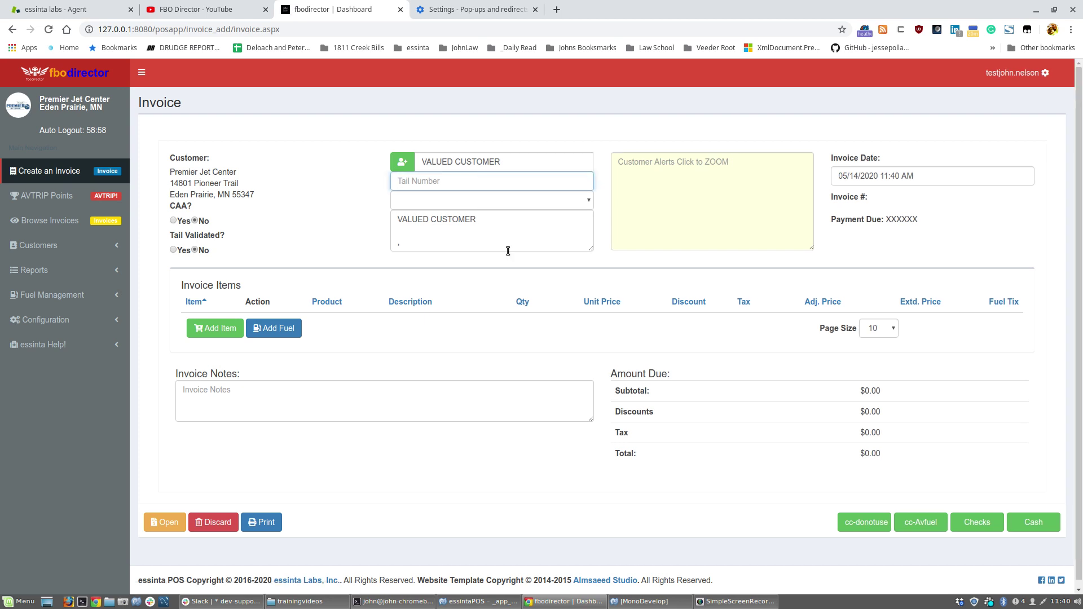
pyautogui.write('N3432')
pyautogui.click(272, 328)
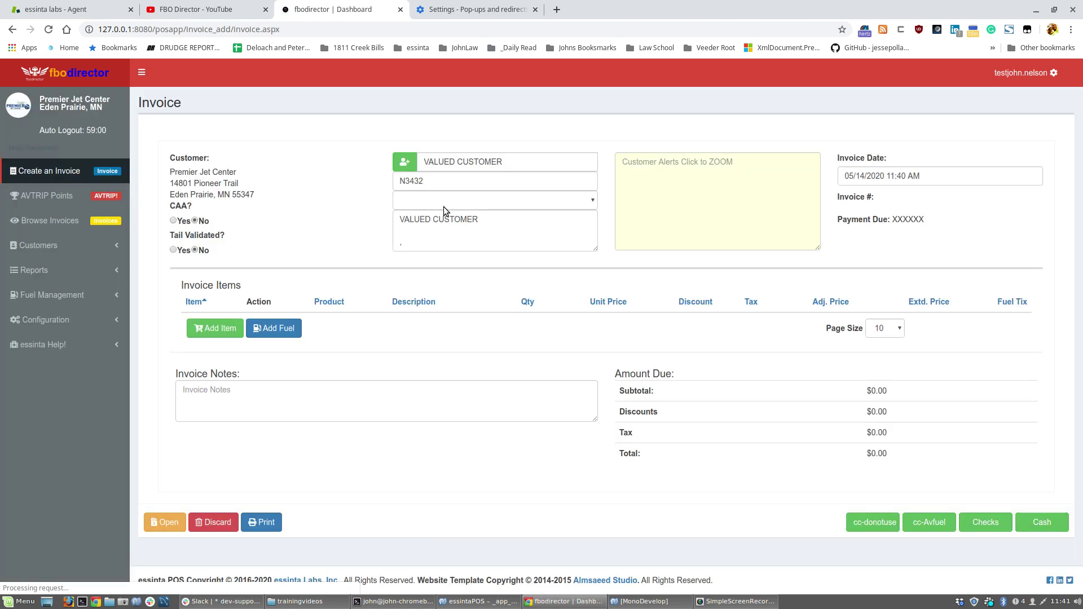
# Submit a fuel ticket from asset Truck 3 - AvJet A with a Diff of 100 gallons.
pyautogui.click(551, 229)
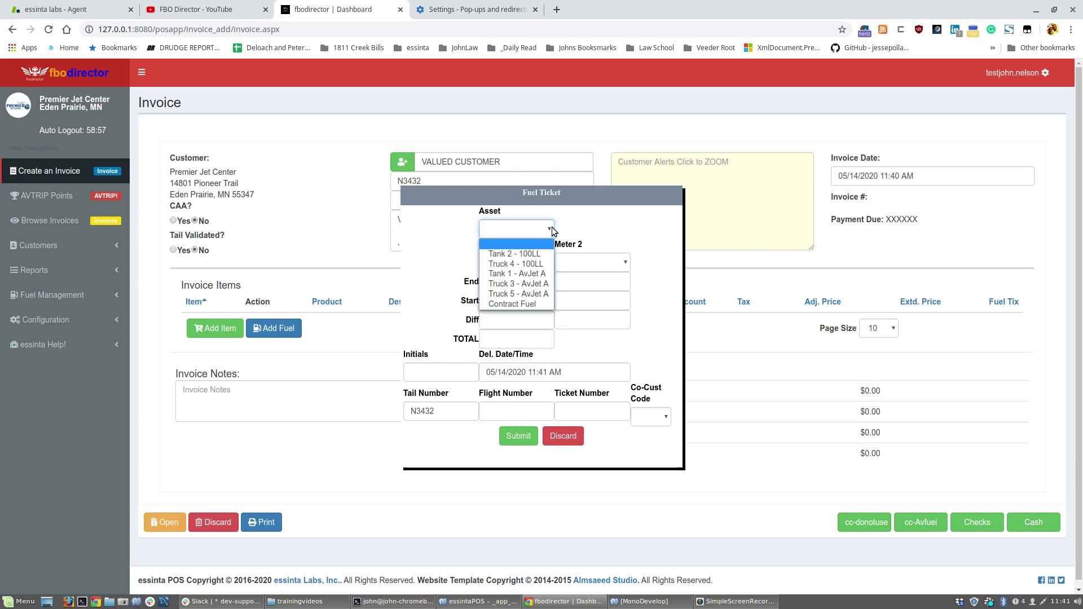
pyautogui.click(532, 283)
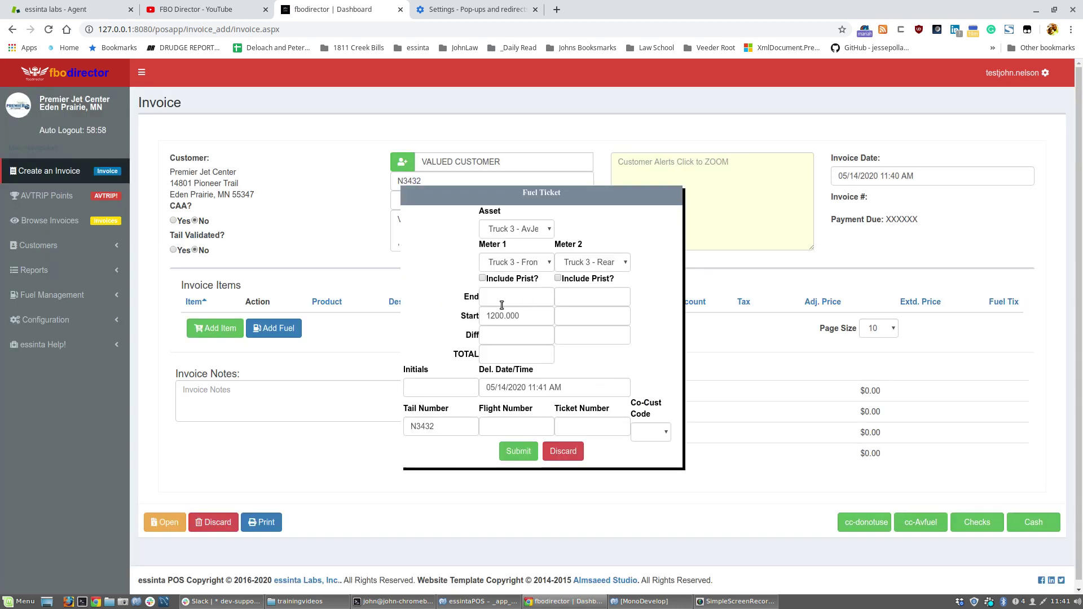
pyautogui.click(499, 333)
pyautogui.write('100')
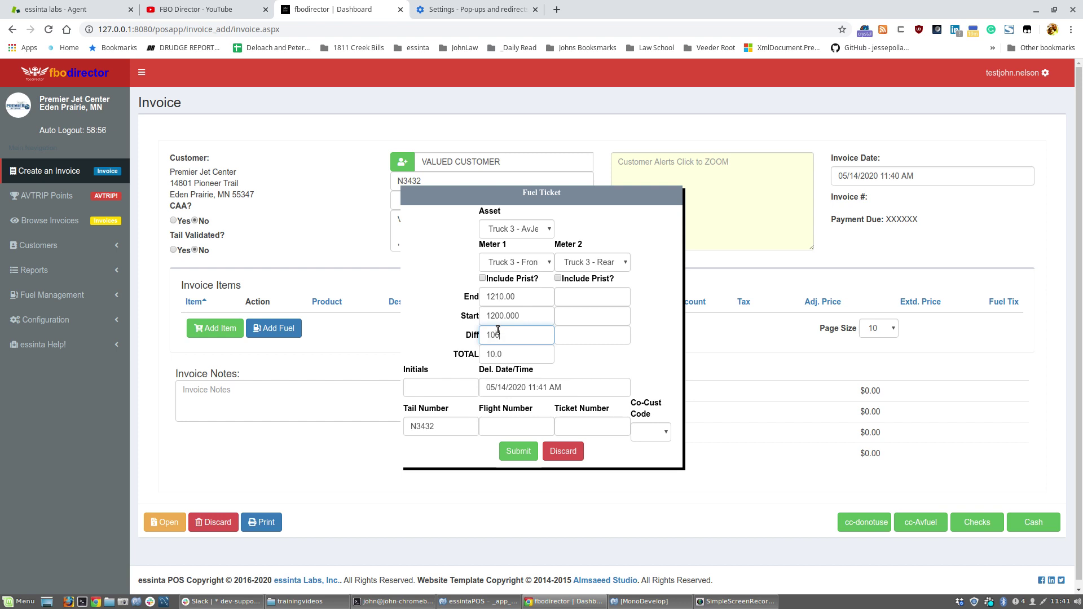
pyautogui.click(519, 449)
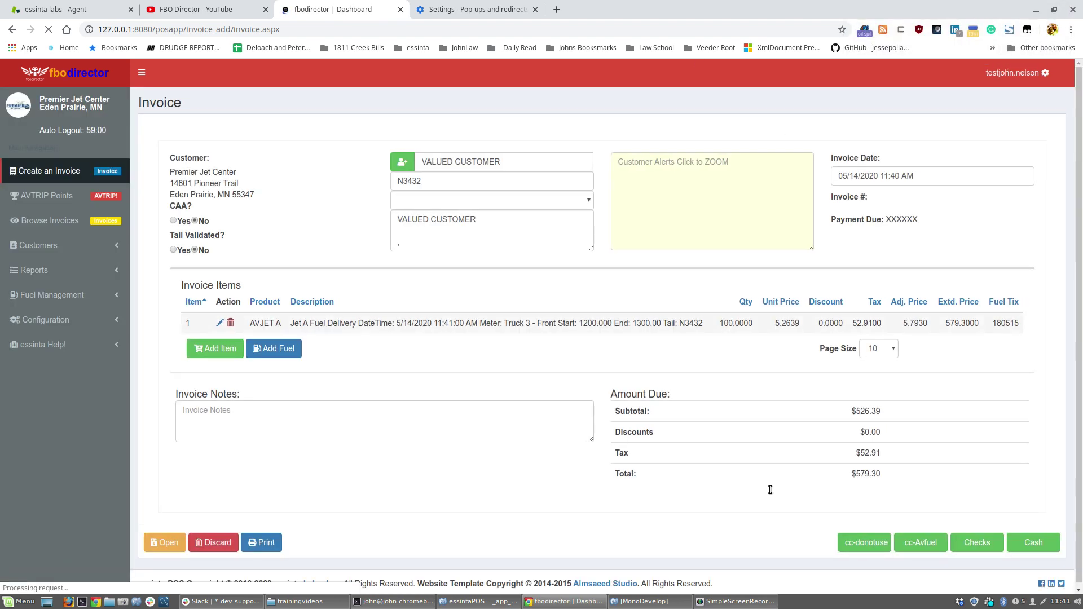
# Start a cc-Avfuel payment and enter the clerk's initials in the 'Who are you?' dialog.
pyautogui.click(925, 543)
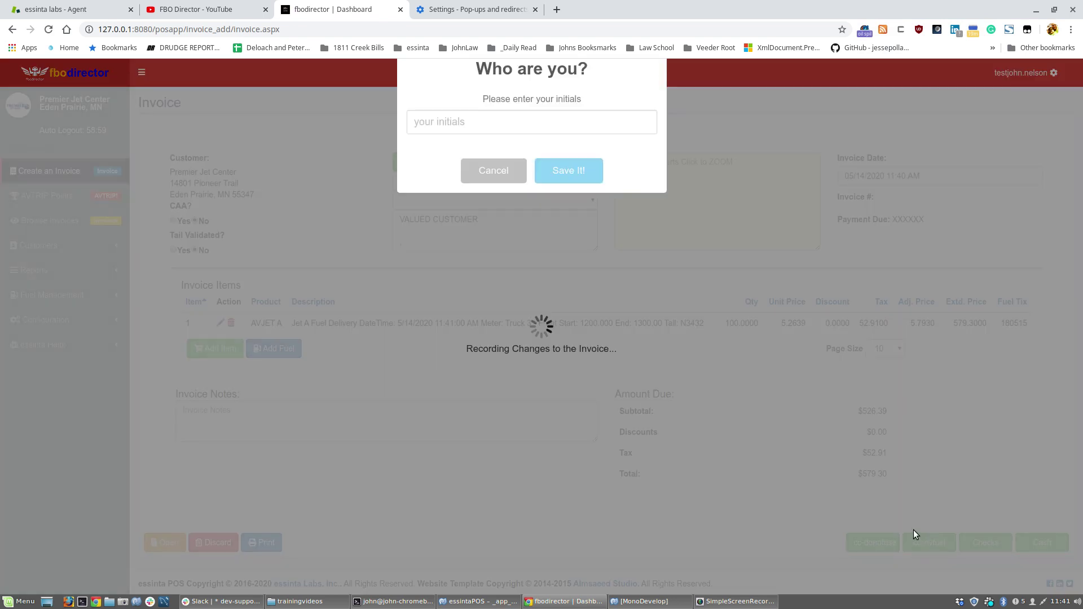
pyautogui.click(605, 341)
pyautogui.write('jr')
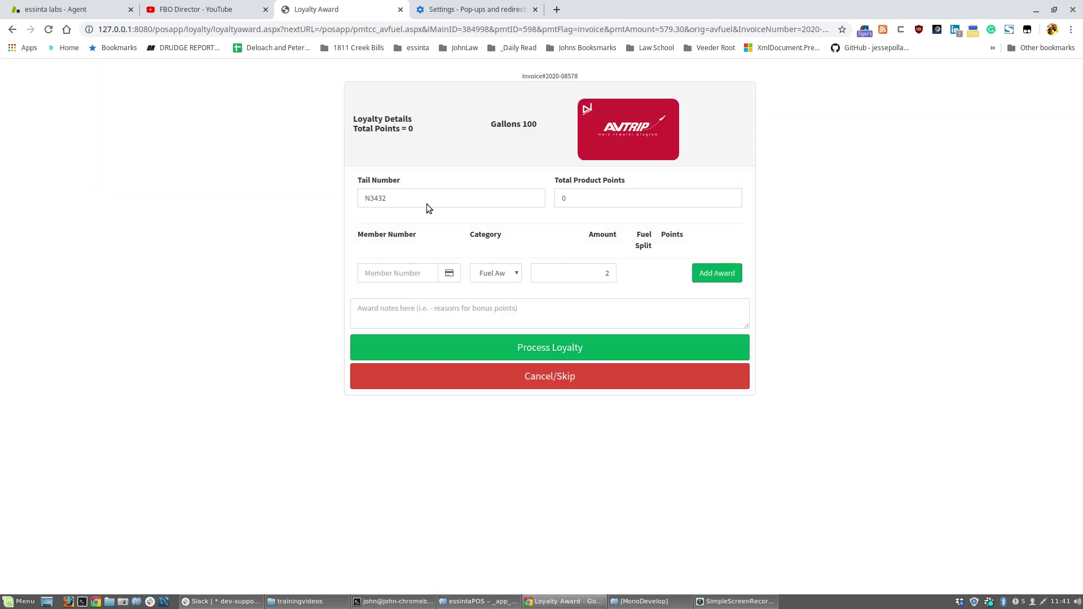
# Award the 200 AVTRIP points to the customer's member number and process the loyalty award.
pyautogui.click(390, 272)
pyautogui.write('123456')
pyautogui.click(722, 271)
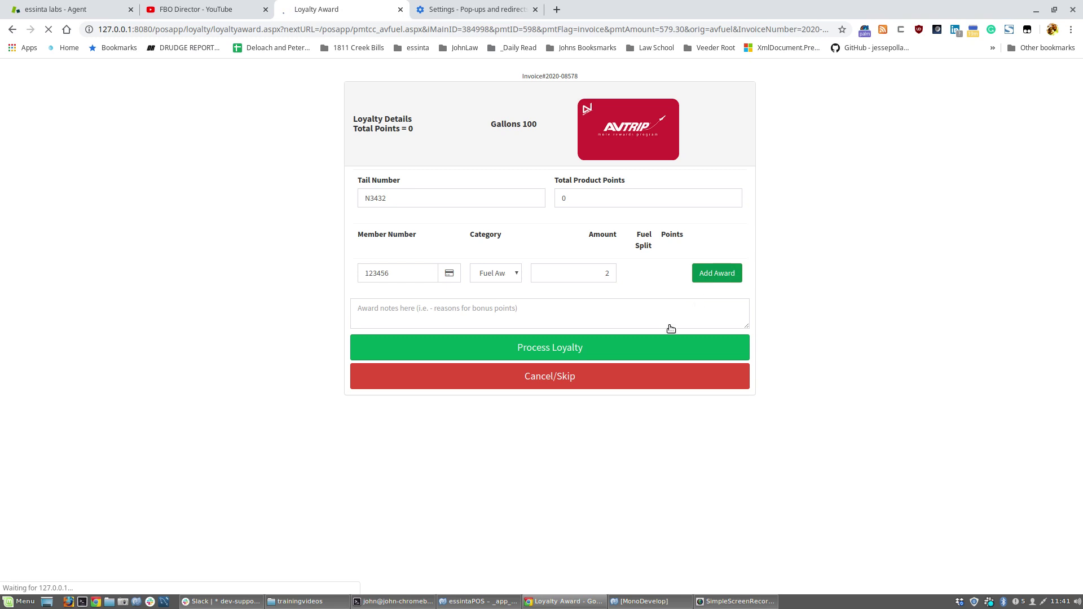
pyautogui.click(636, 366)
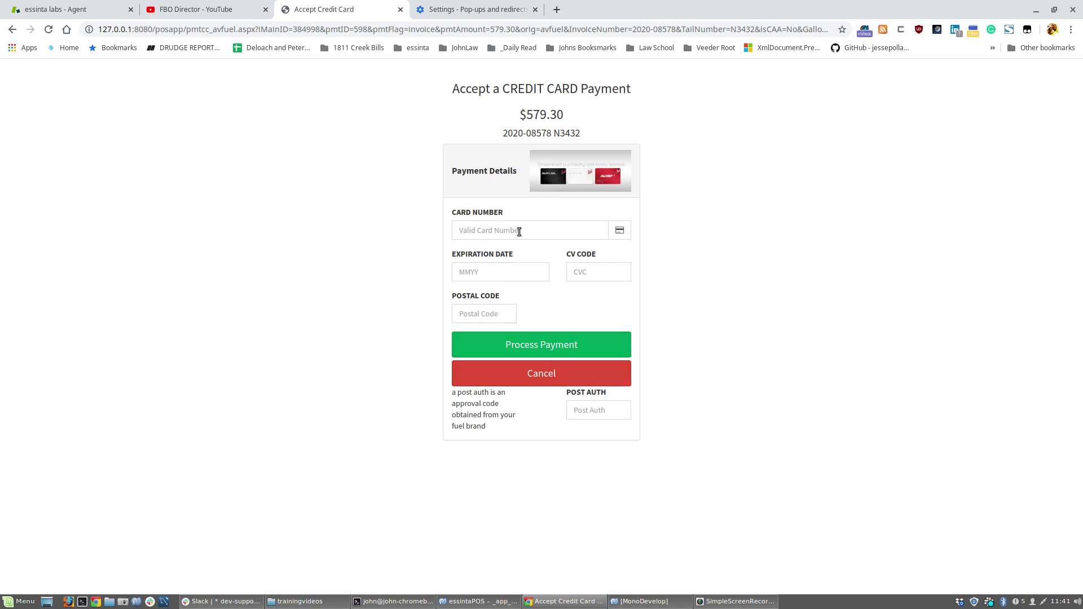
# Enter the card number and process the $579.30 card payment.
pyautogui.click(520, 231)
pyautogui.write('500')
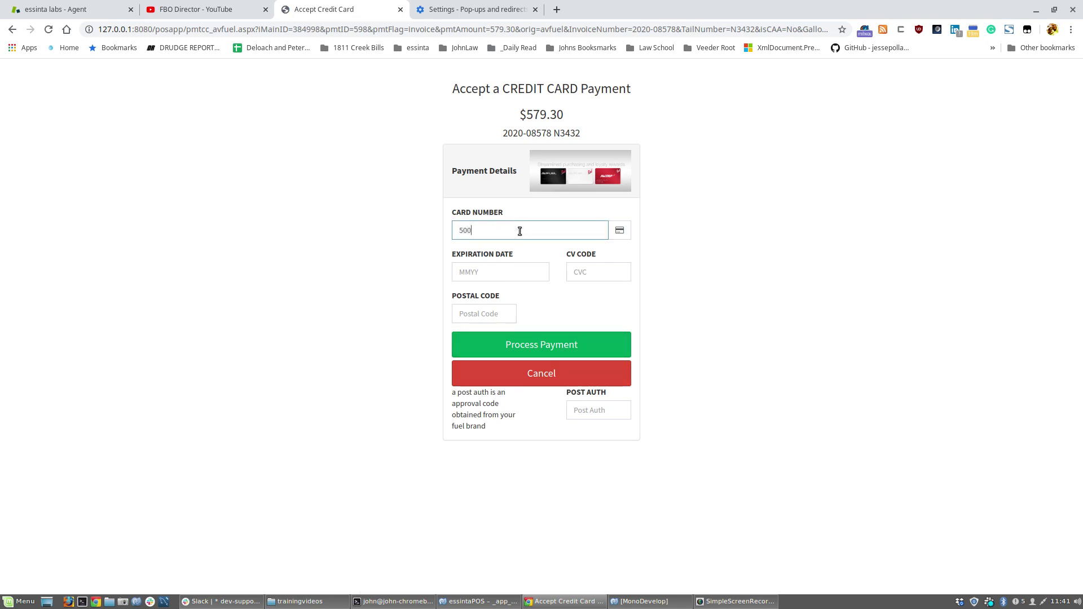
pyautogui.write('00049')
pyautogui.press('Tab')
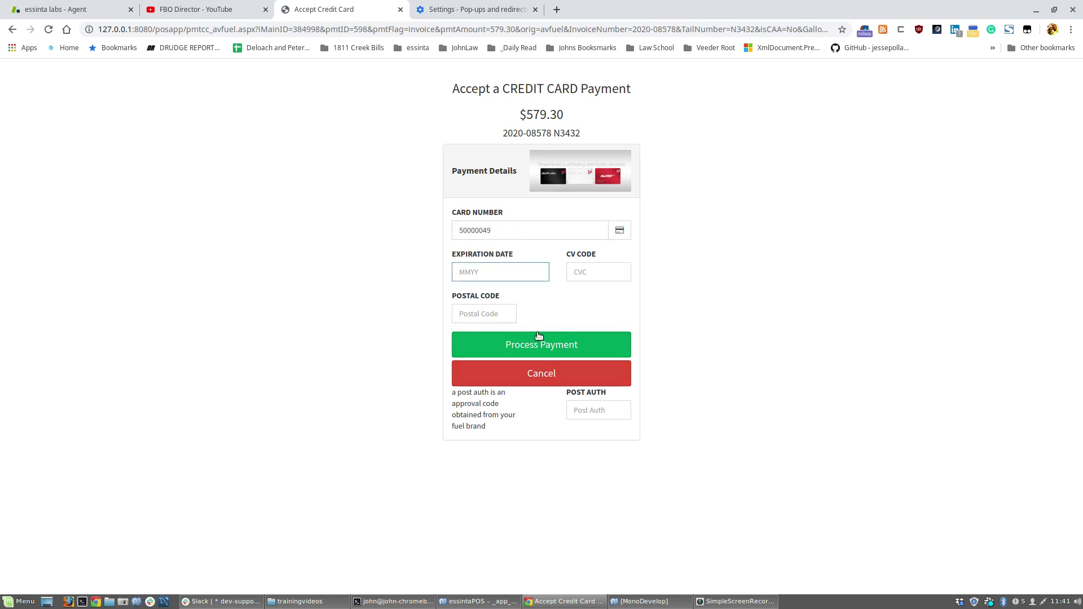
pyautogui.click(542, 351)
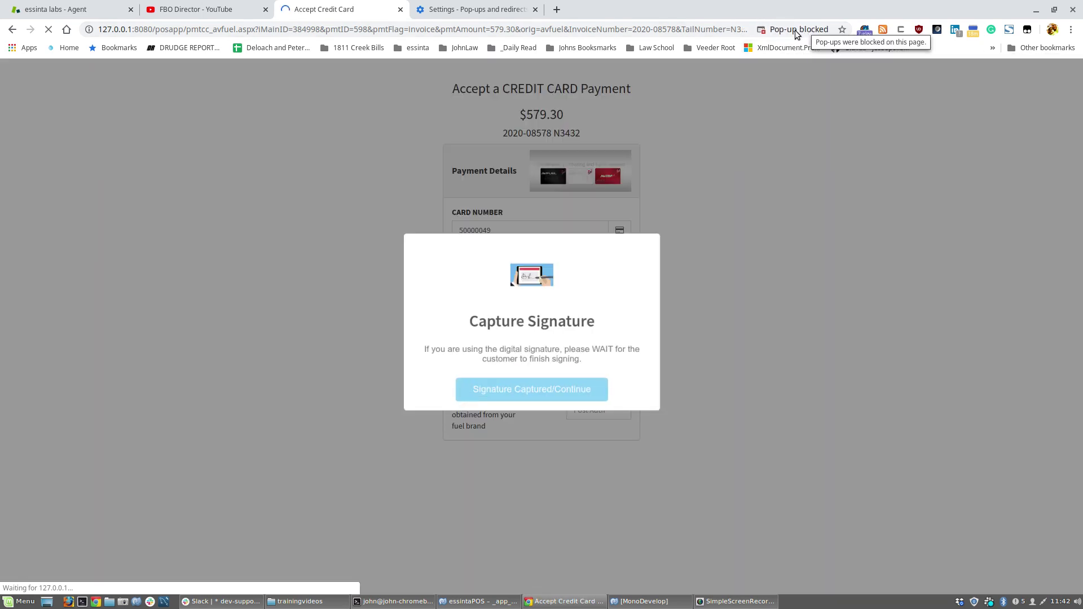
# Always allow pop-ups from 127.0.0.1:8080 and open the blocked AVTRIP.html receipt.
pyautogui.click(795, 29)
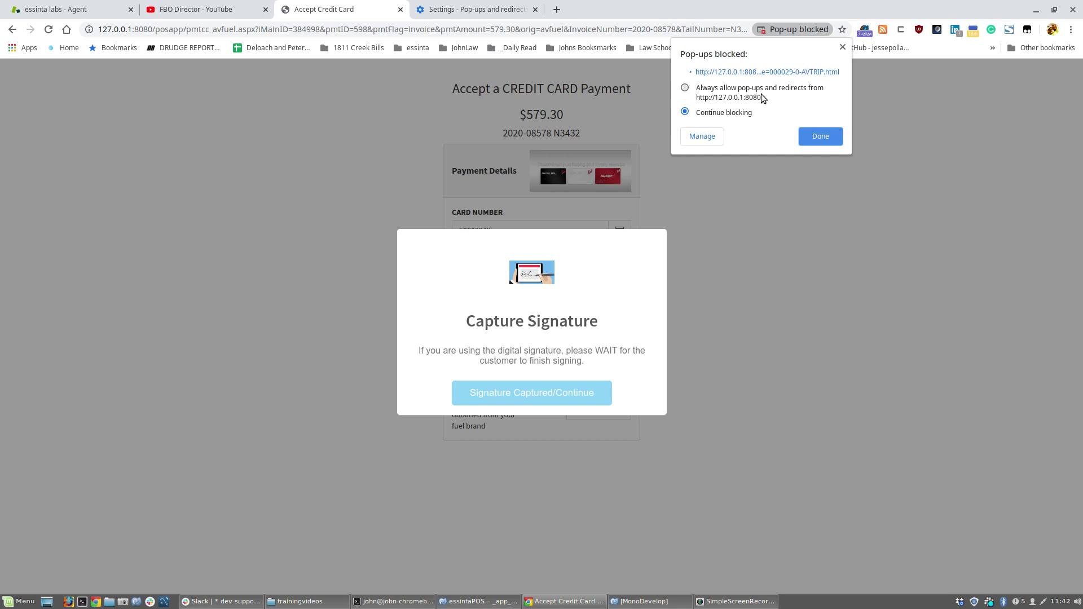
pyautogui.click(814, 142)
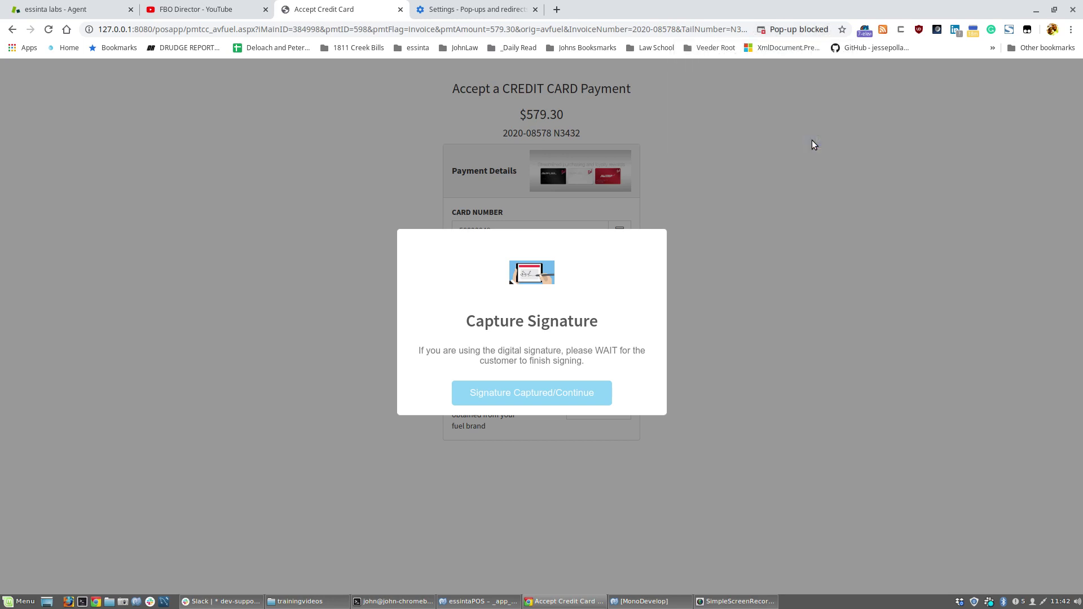
pyautogui.click(824, 32)
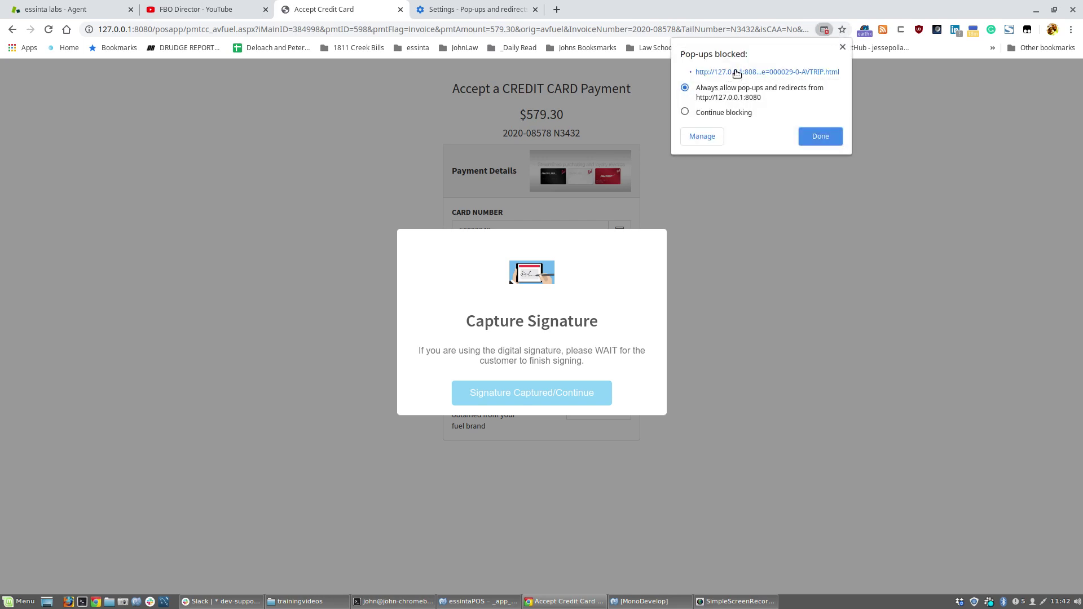
pyautogui.click(736, 71)
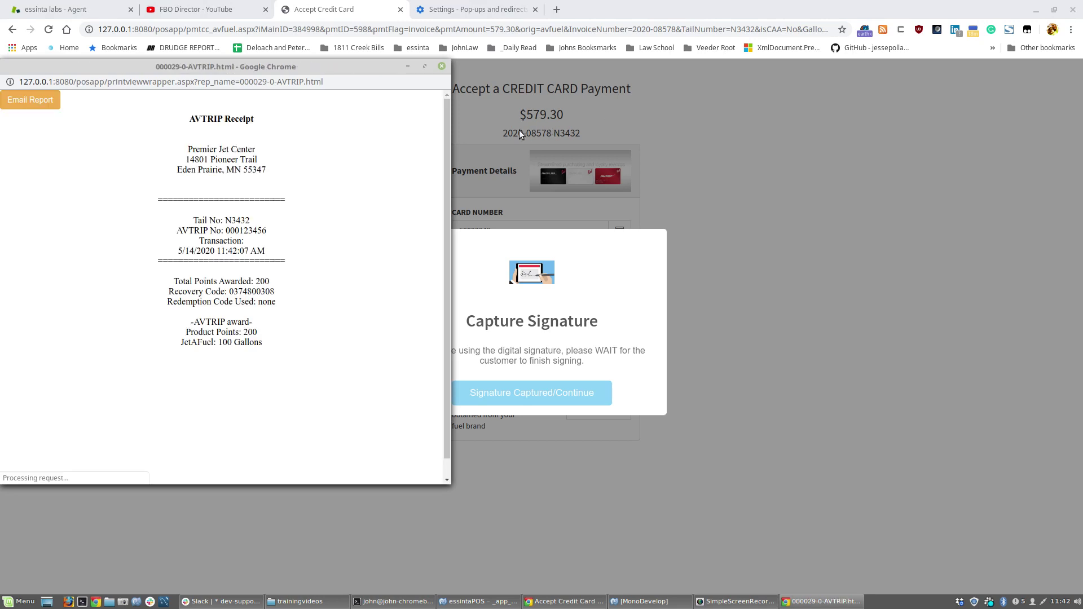
# Close the AVTRIP receipt, confirm the signature was captured, and print ticket 2020-08578.
pyautogui.click(441, 66)
pyautogui.click(529, 394)
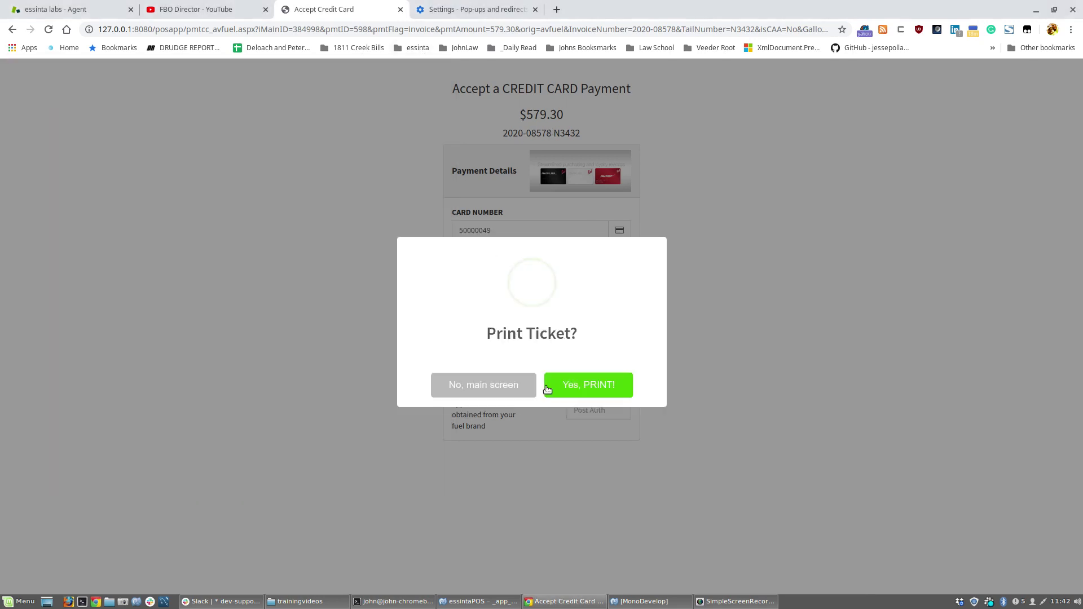
pyautogui.click(601, 389)
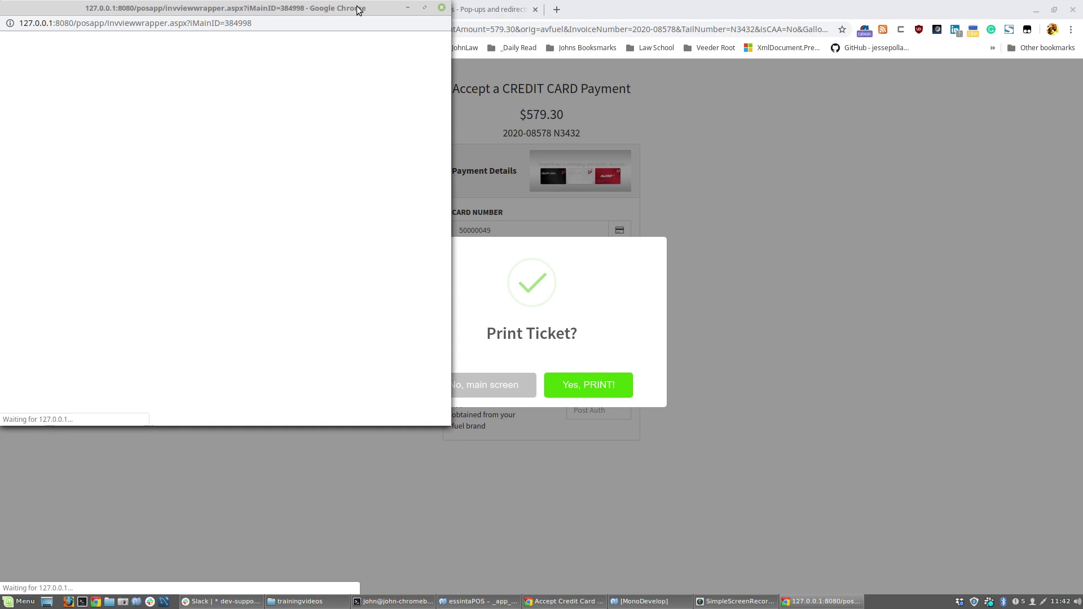